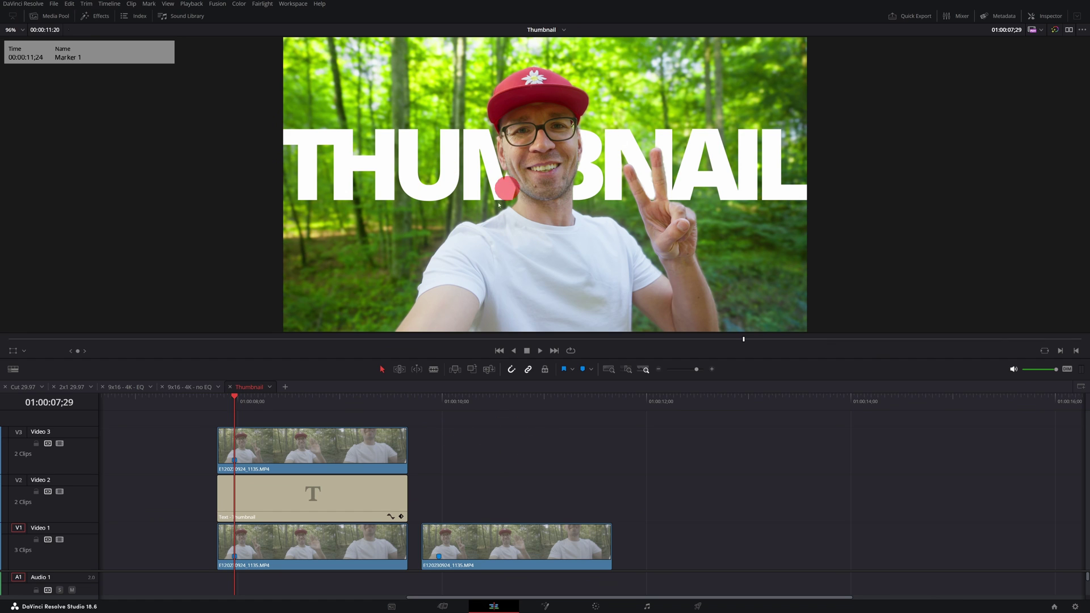
Add a marker on the second V1 forest clip, then return to the Marker 1 frame for grading
left_click_drag(286, 417, 439, 437)
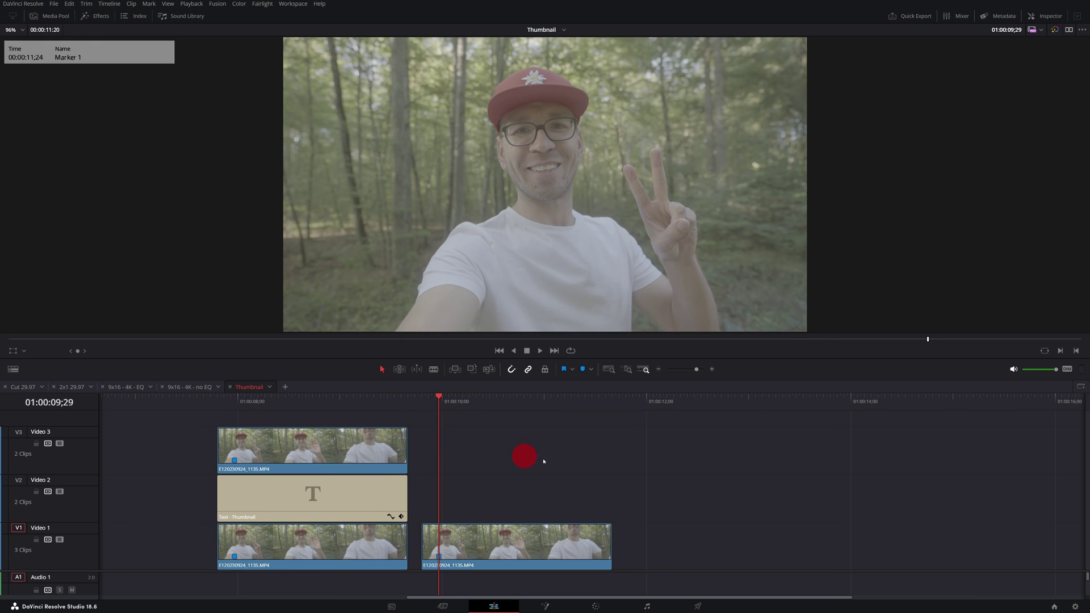
scroll(536, 476, "right", 2)
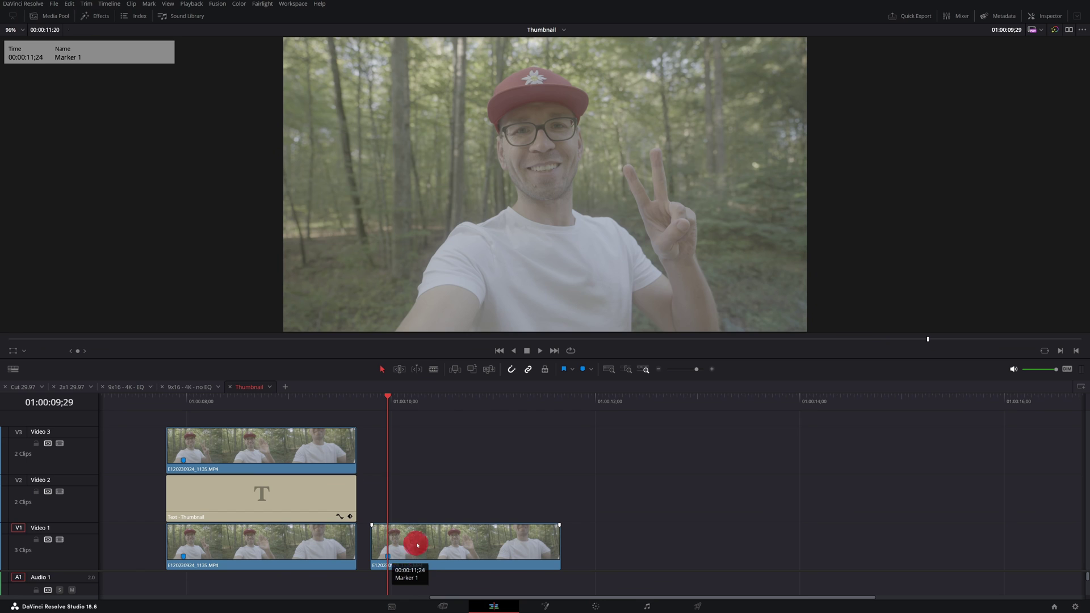
left_click(442, 407)
left_click(470, 558)
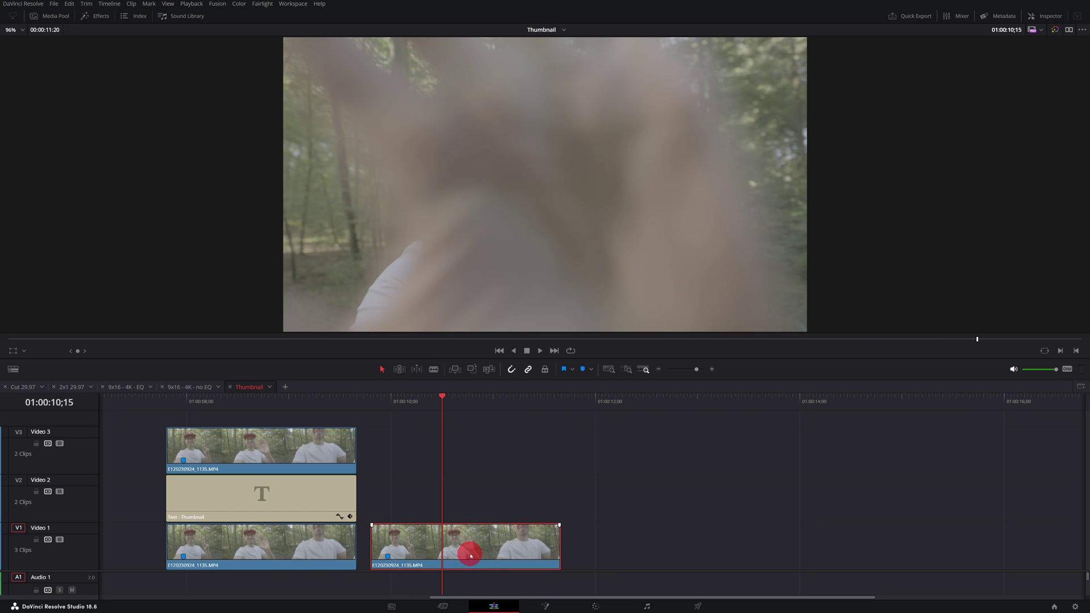
key("m")
left_click_drag(403, 420, 390, 411)
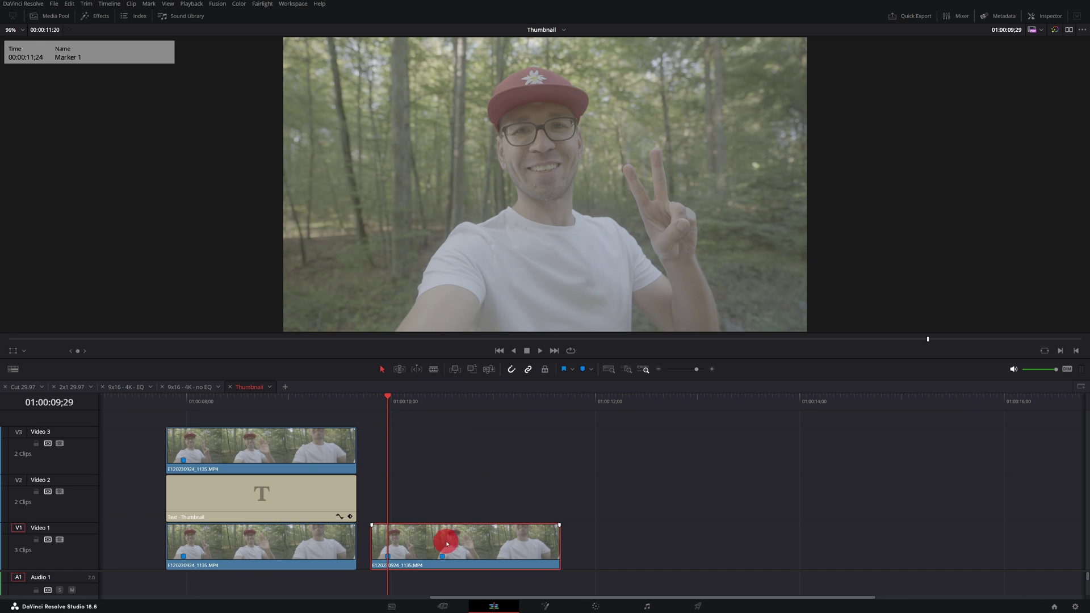
left_click(595, 606)
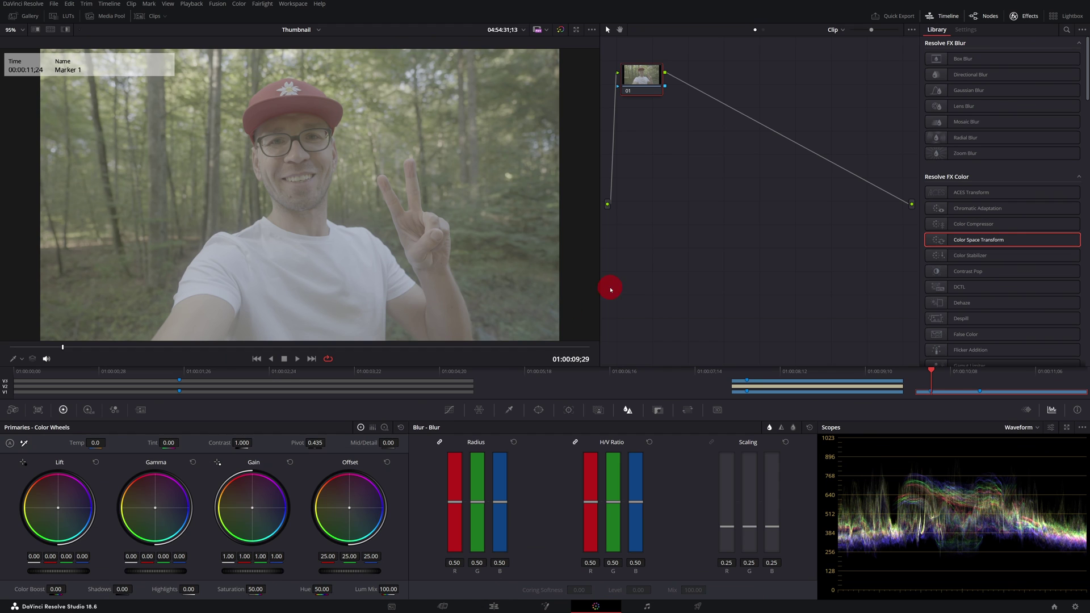
Add a Color Space Transform from Sony S-Gamut3.Cine/S-Log3 and raise node 01 contrast to 1.178
mouse_move(989, 241)
left_mouse_down()
mouse_move(859, 180)
mouse_move(866, 101)
mouse_move(851, 88)
left_mouse_up()
left_click(1019, 68)
scroll(1014, 71, "down", 10)
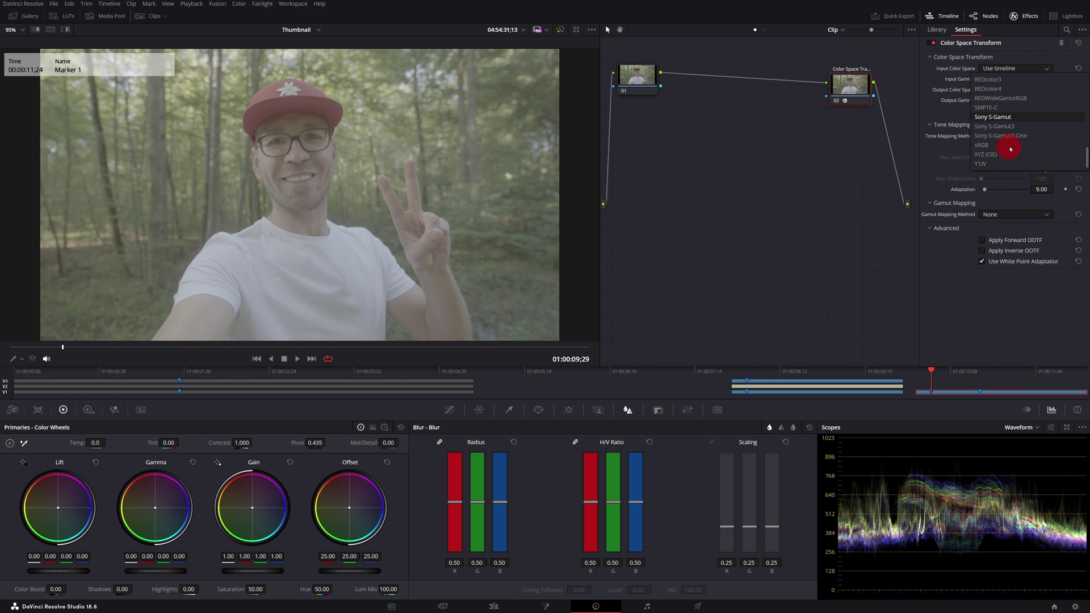
left_click(1011, 136)
left_click(1013, 79)
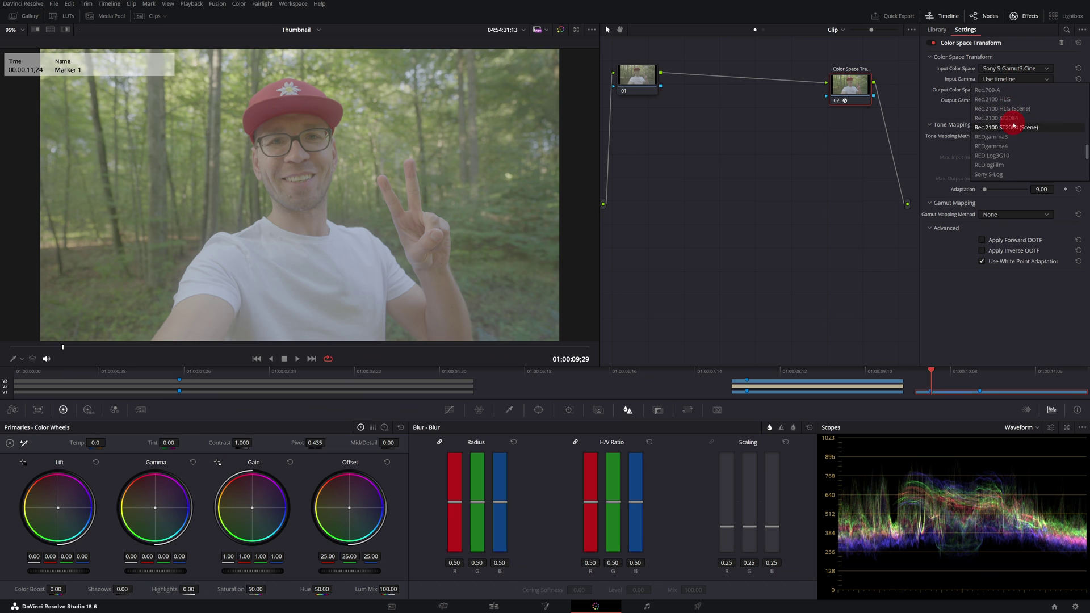
scroll(1008, 158, "down", 2)
left_click(1005, 166)
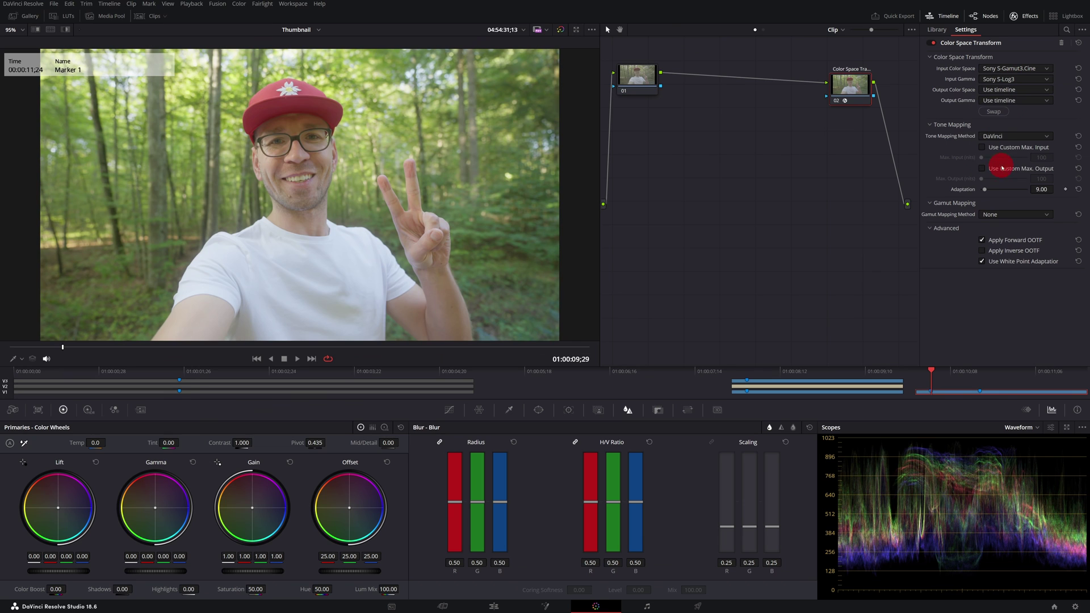
left_click(641, 76)
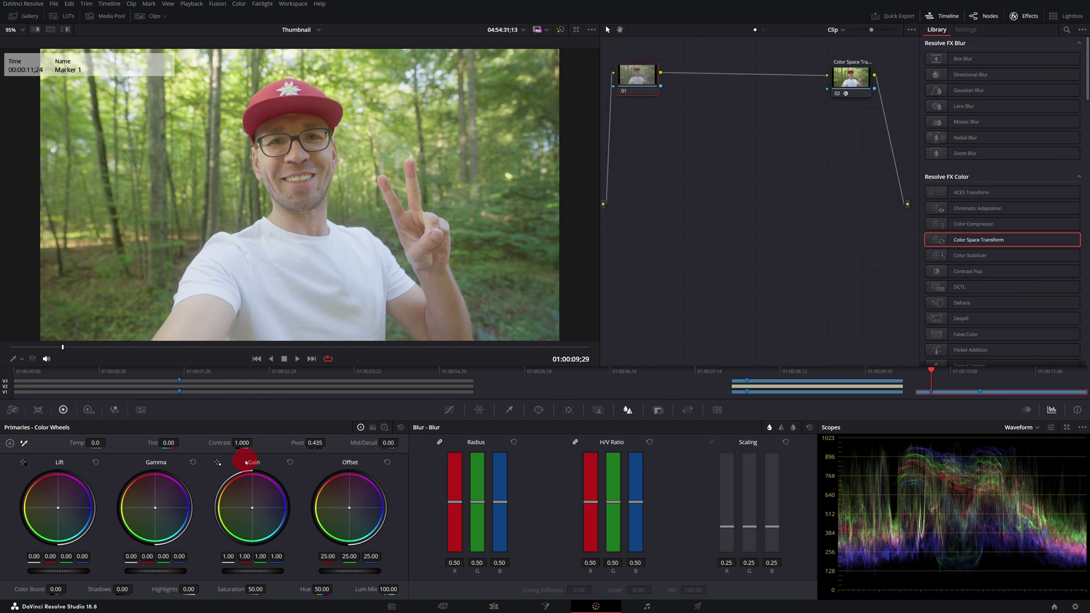
left_click_drag(243, 442, 284, 445)
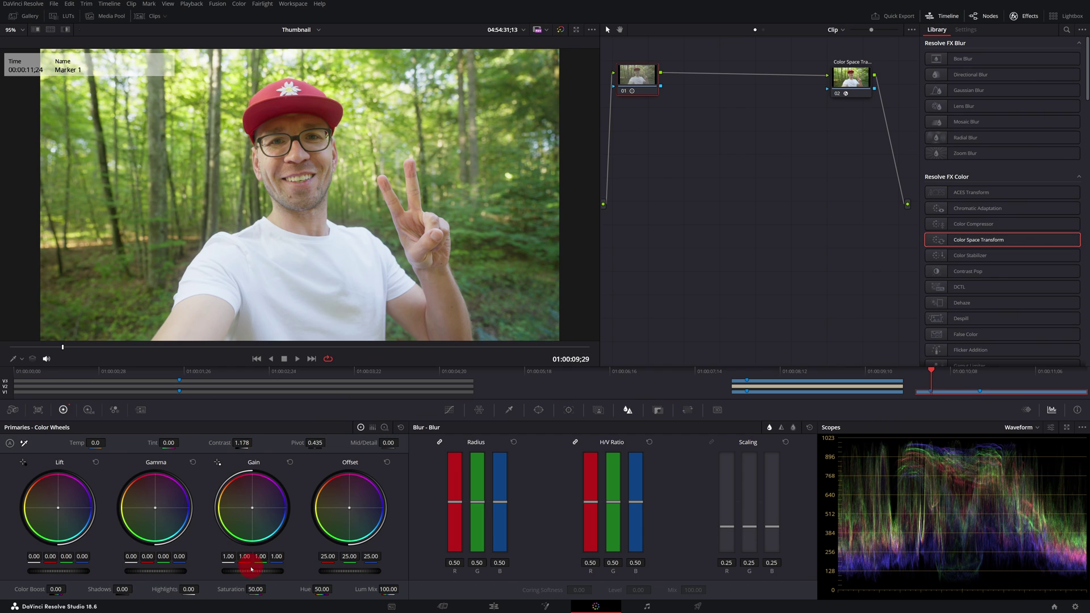
On node 01, raise saturation to about 58 and lower gamma slightly
left_click_drag(254, 588, 273, 589)
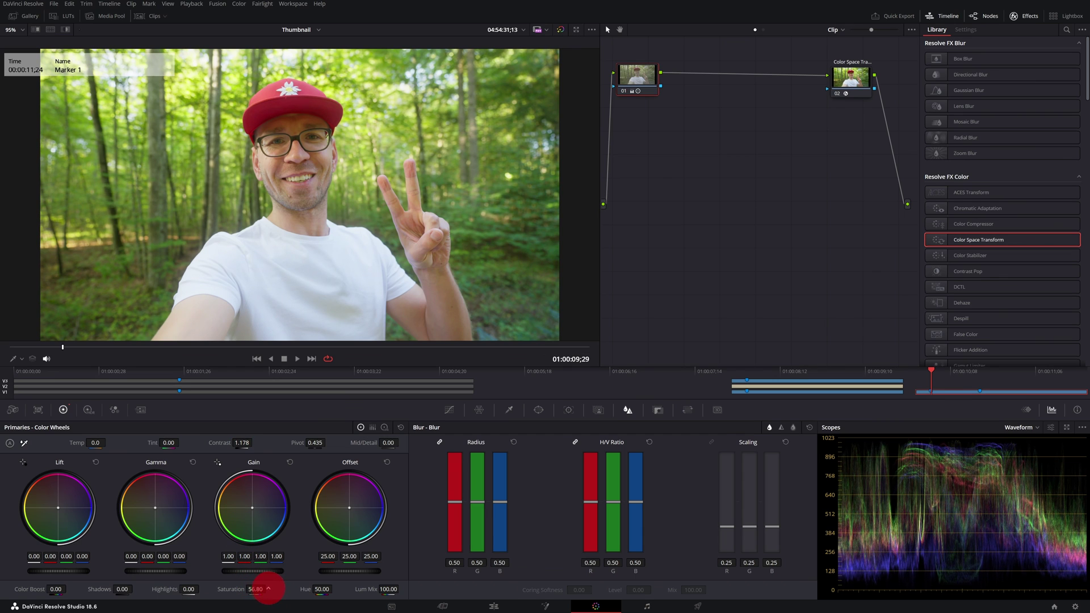
left_click_drag(165, 571, 139, 572)
left_click(635, 84)
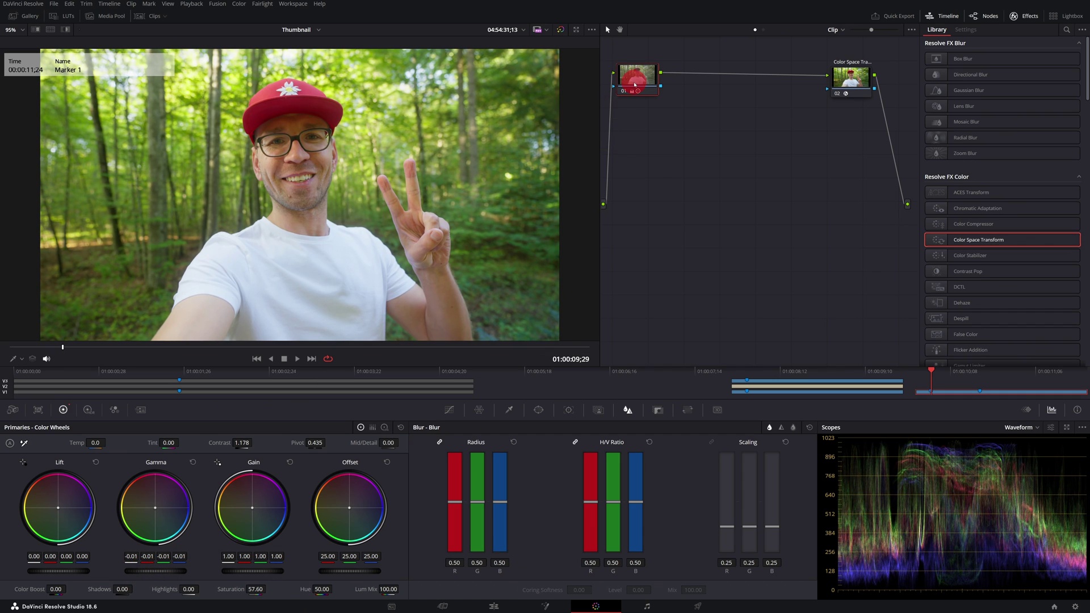
left_click(696, 97)
left_click(643, 105)
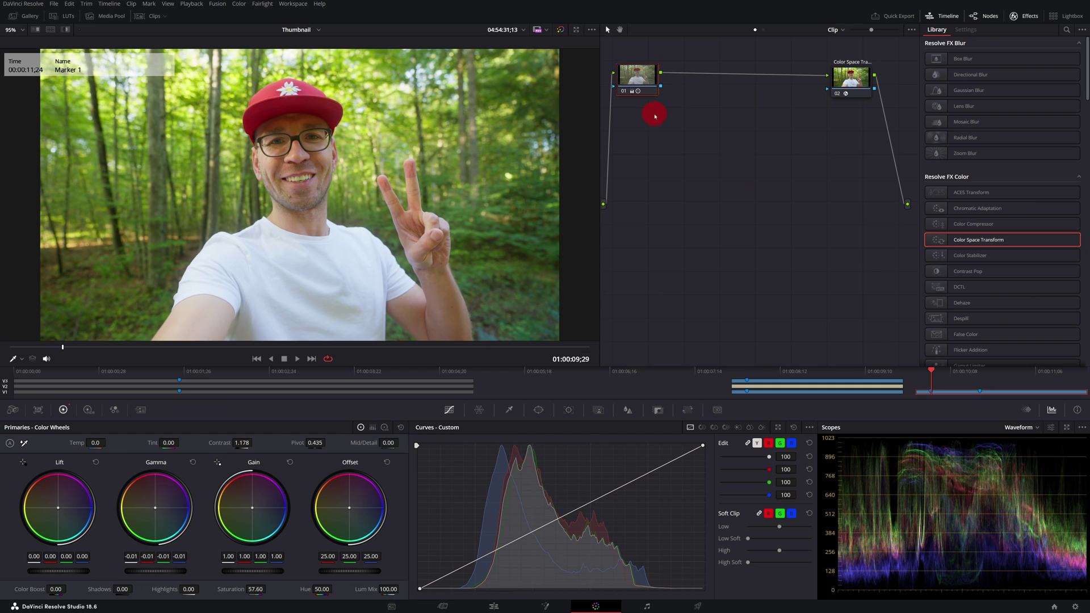
Add serial node 02 and set up its Magic Mask in Person mode
key("alt+s")
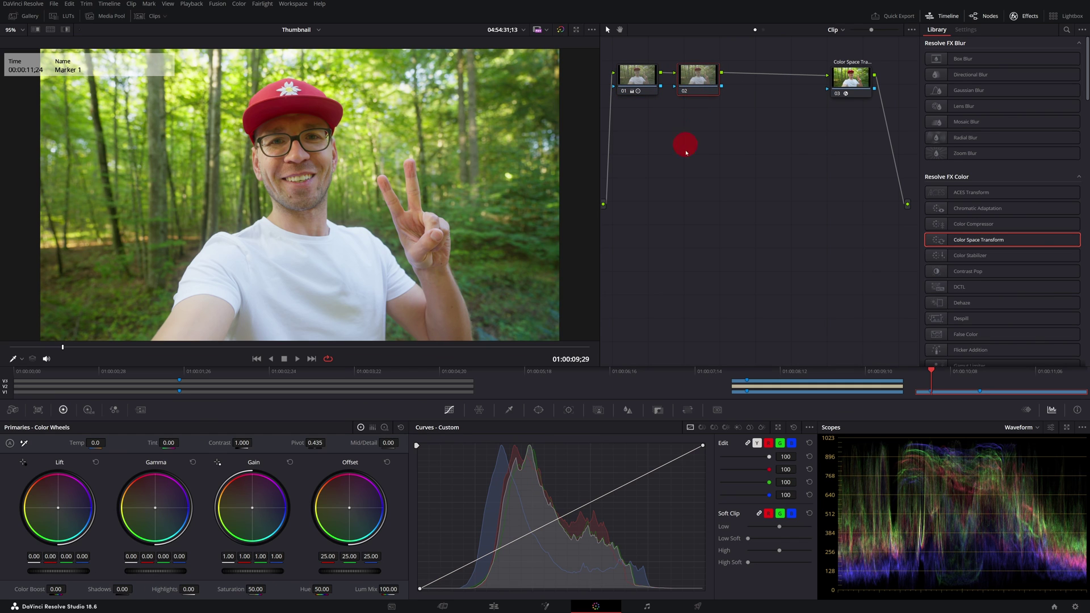
left_click(230, 245)
mouse_move(230, 245)
left_mouse_down()
mouse_move(437, 162)
mouse_move(541, 449)
left_mouse_up()
left_click(598, 410)
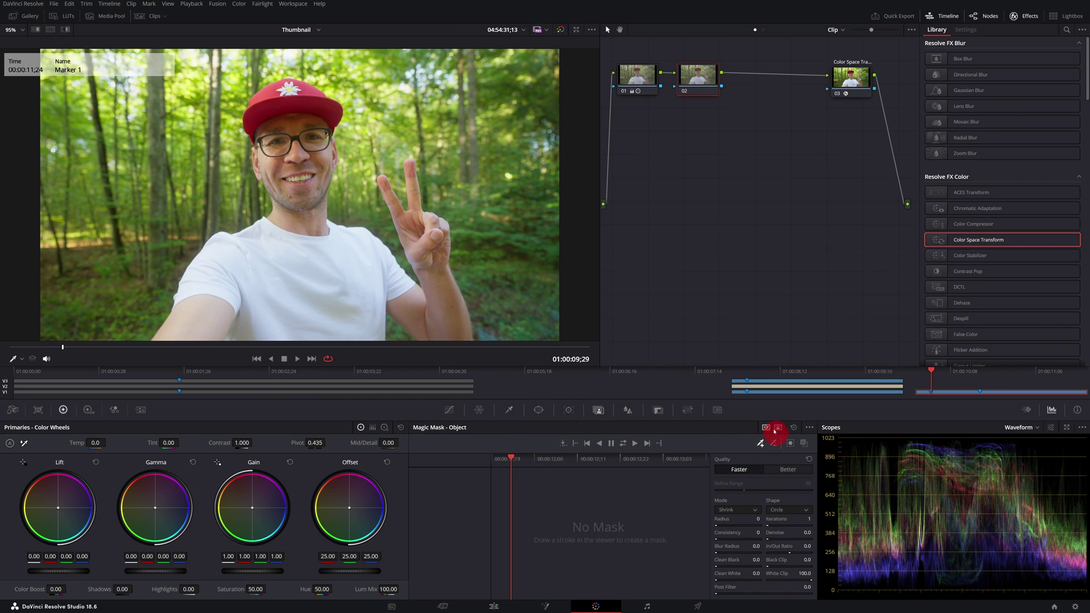
left_click(777, 430)
Paint a Magic Mask stroke over the person's face, torso and arm at Better quality
left_click_drag(299, 124, 306, 208)
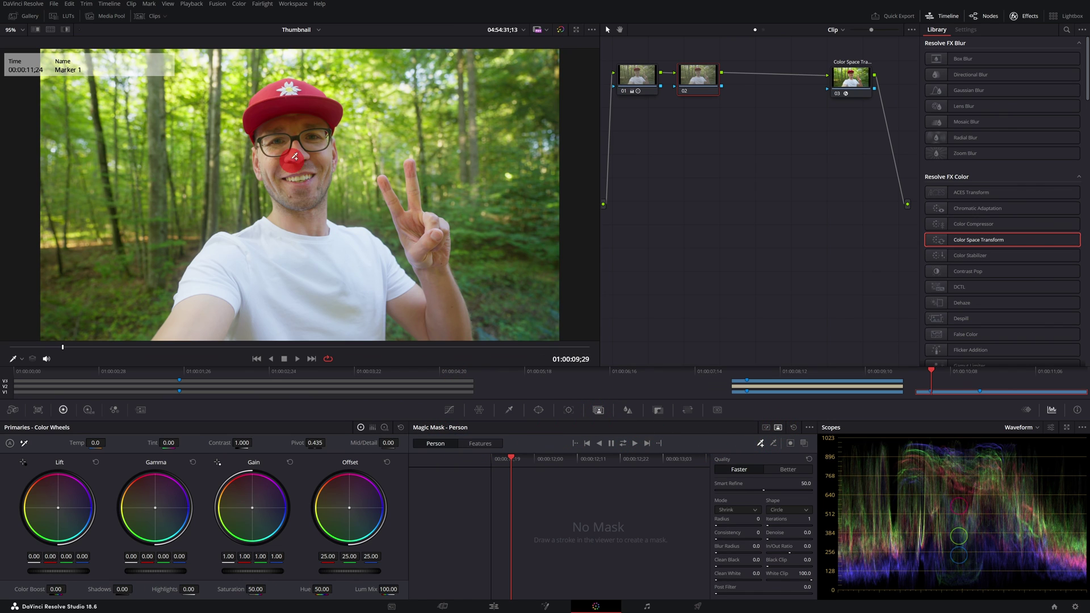
left_click_drag(306, 207, 423, 226)
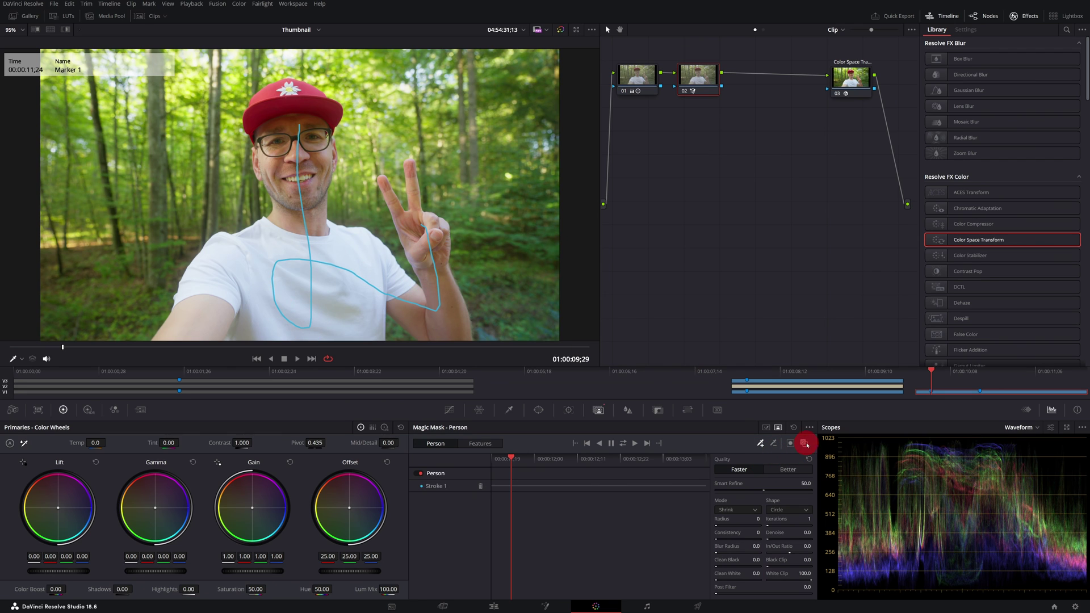
left_click(804, 442)
left_click(773, 469)
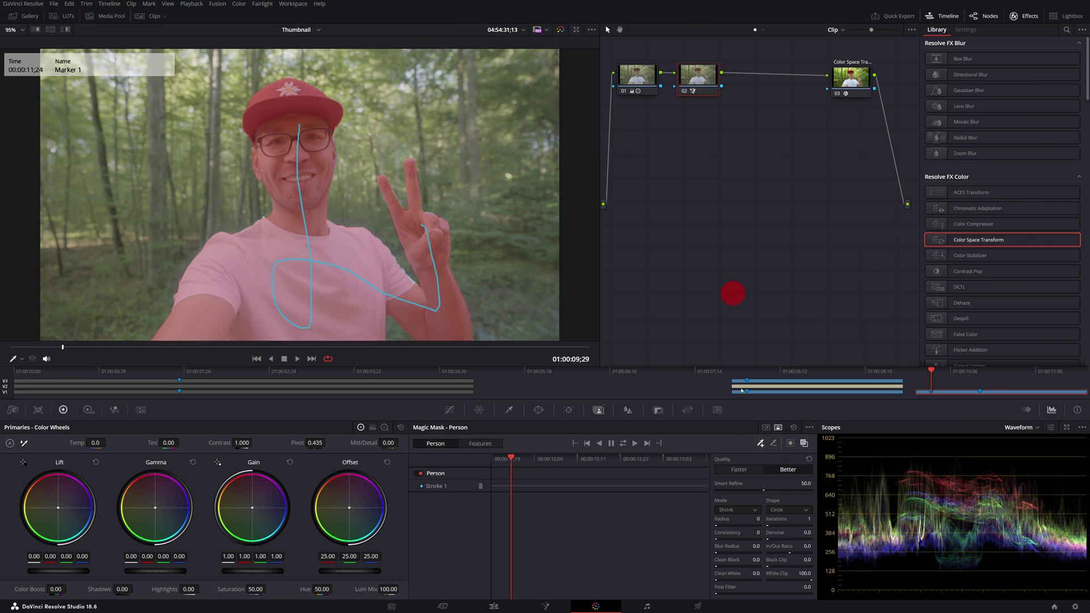
key("shift+h")
left_click(791, 445)
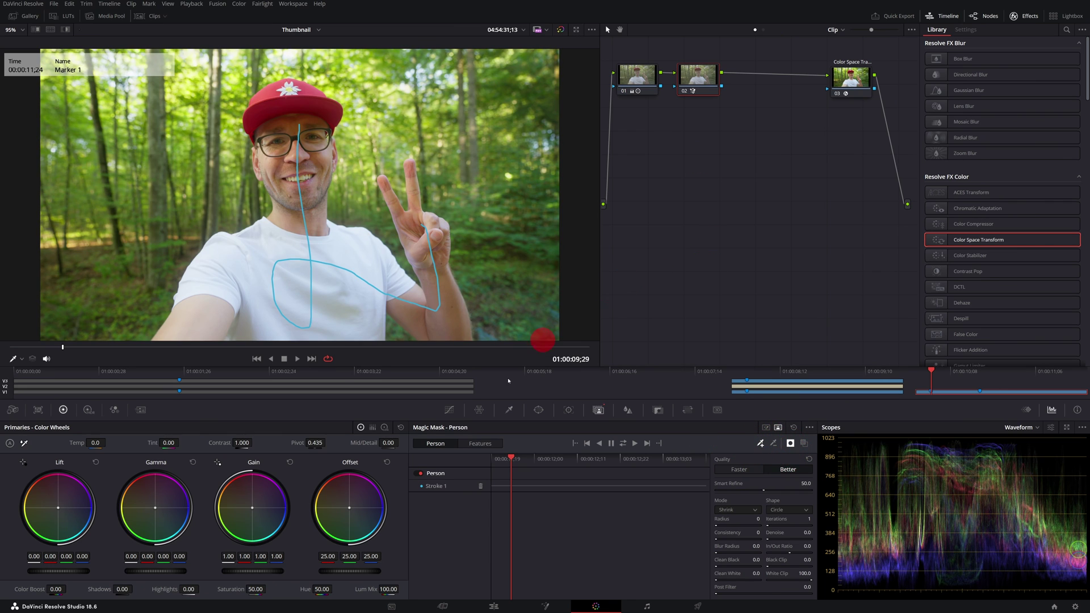
left_click(478, 410)
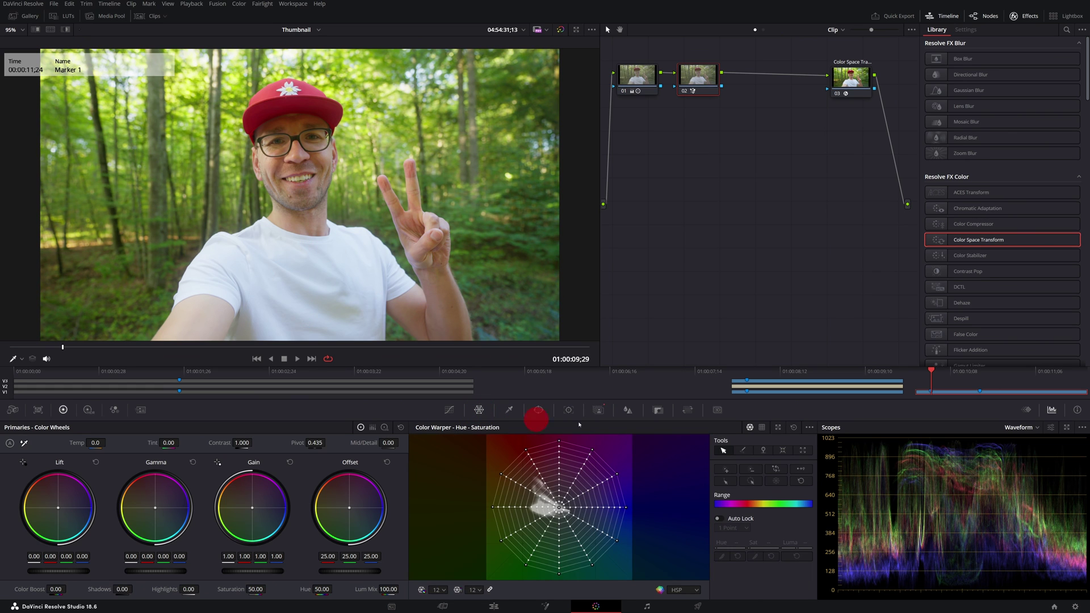
Saturate the foliage greens with the Color Warper and set blur radius to 0.59
left_click(378, 70)
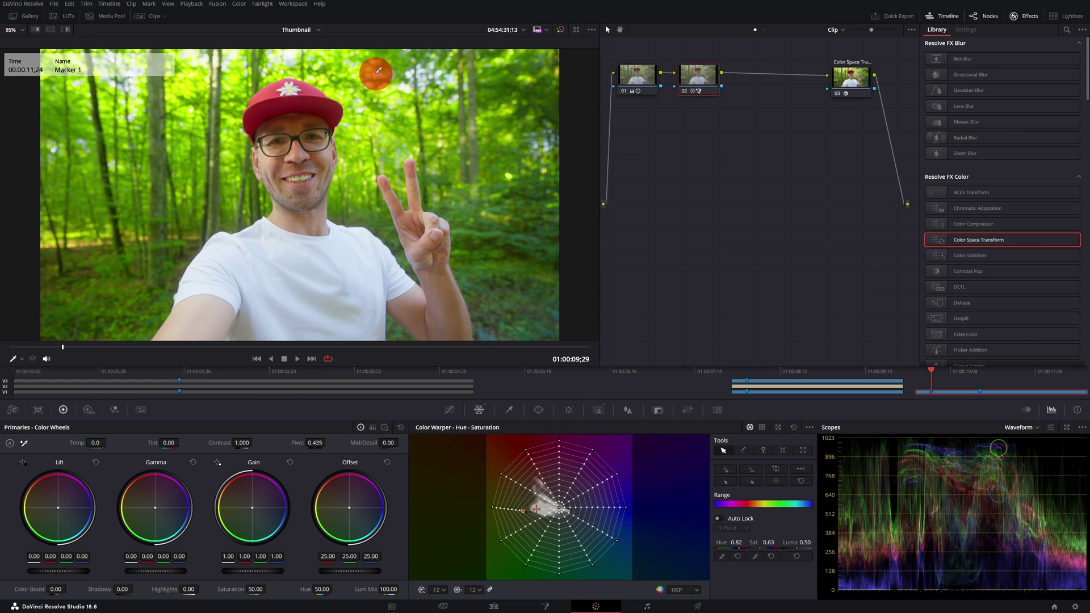
left_click_drag(379, 70, 407, 121)
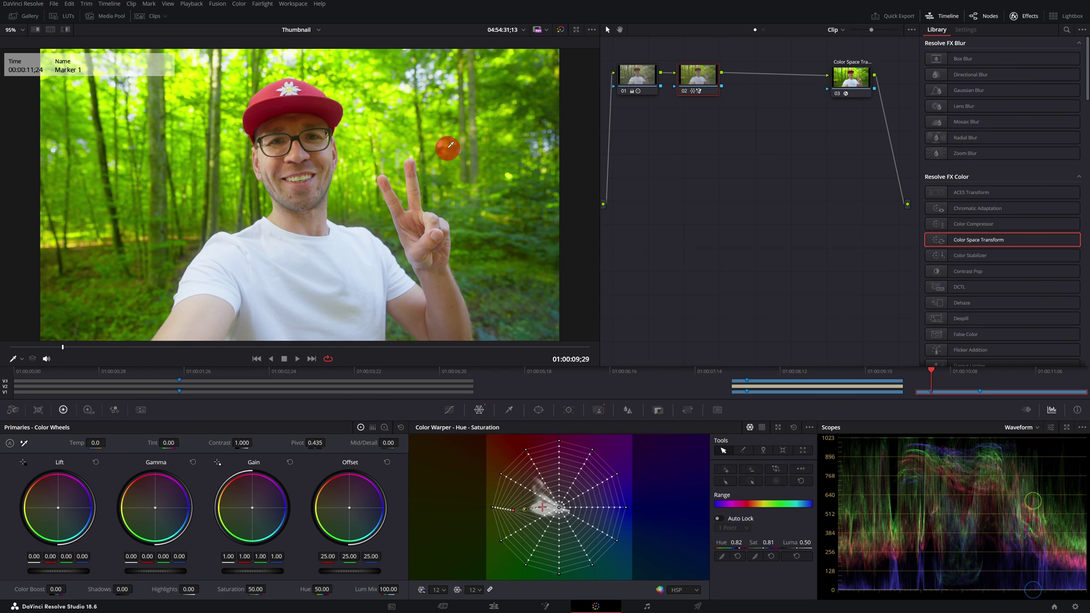
left_click(628, 411)
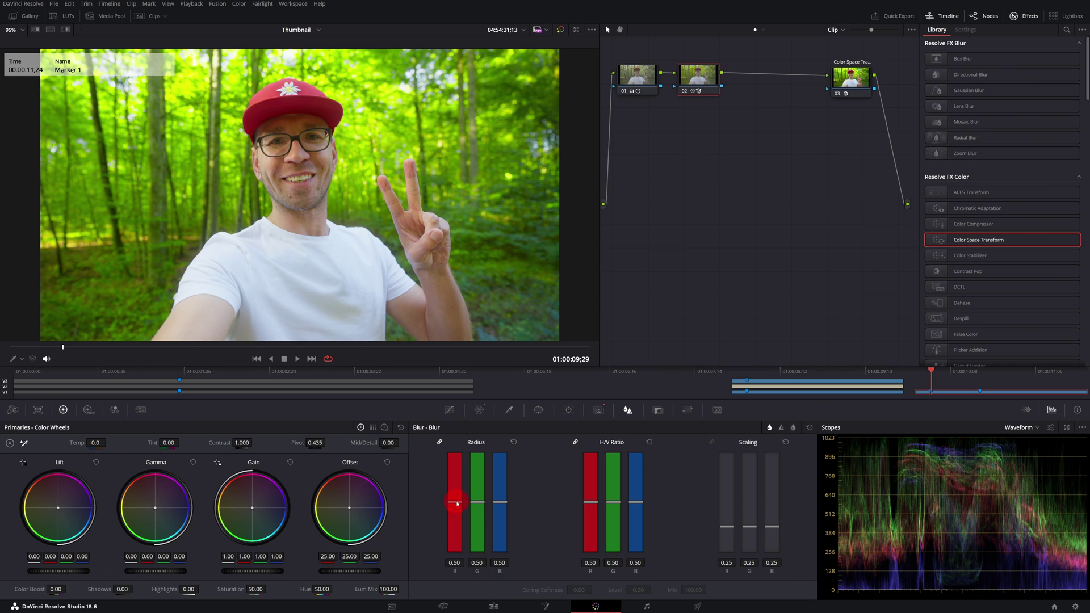
mouse_move(460, 507)
left_mouse_down()
mouse_move(453, 482)
mouse_move(454, 493)
left_mouse_up()
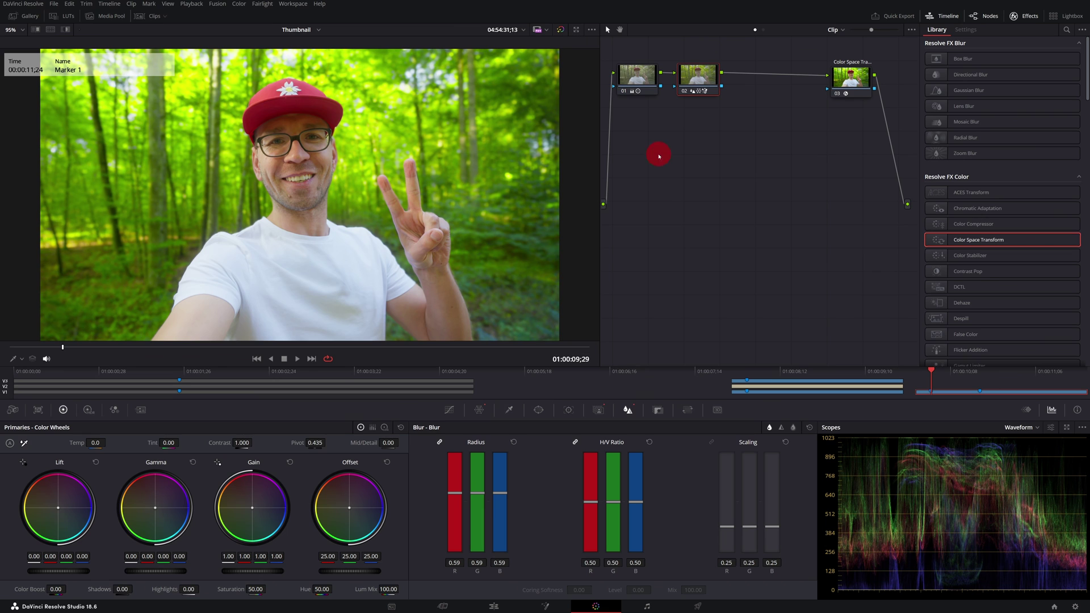
Paste a copy of the THUMBNAIL title over the right clip and stack a copy of that clip on Video 3 above it
key("shift+4")
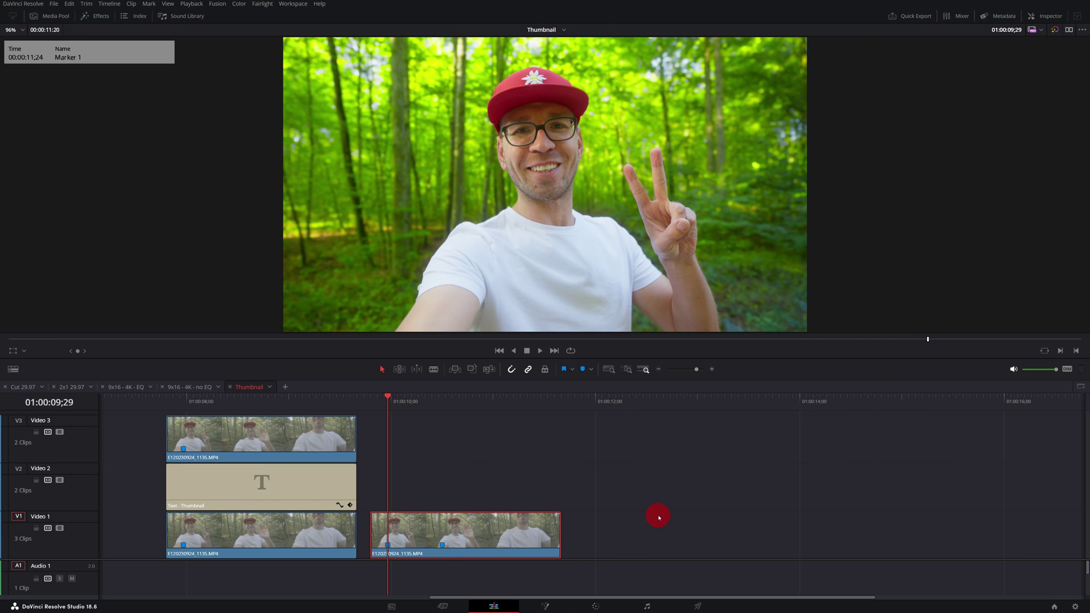
left_click(246, 485)
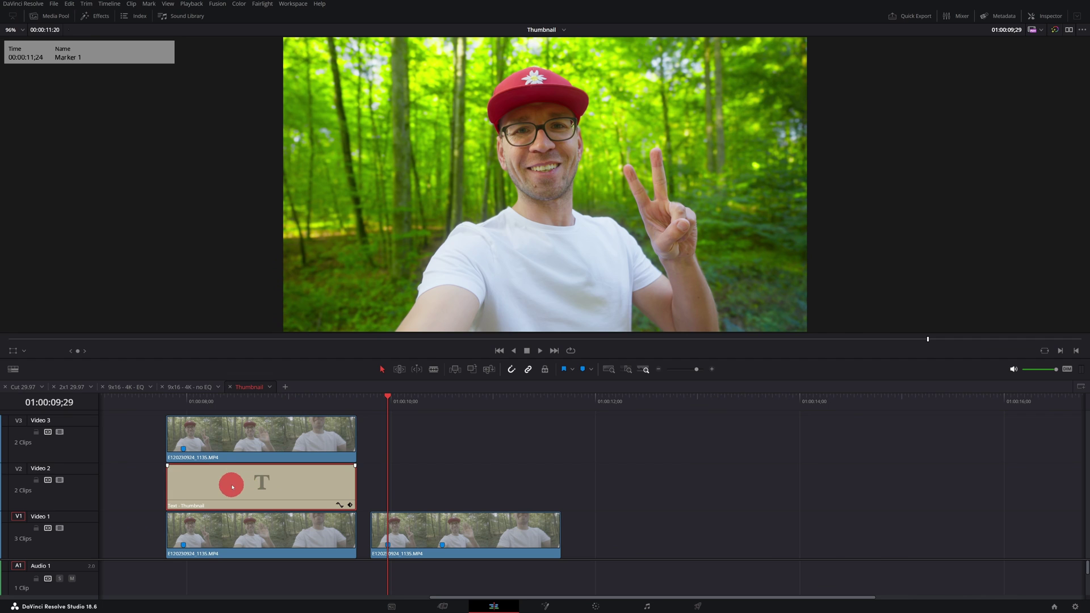
key("ctrl+v")
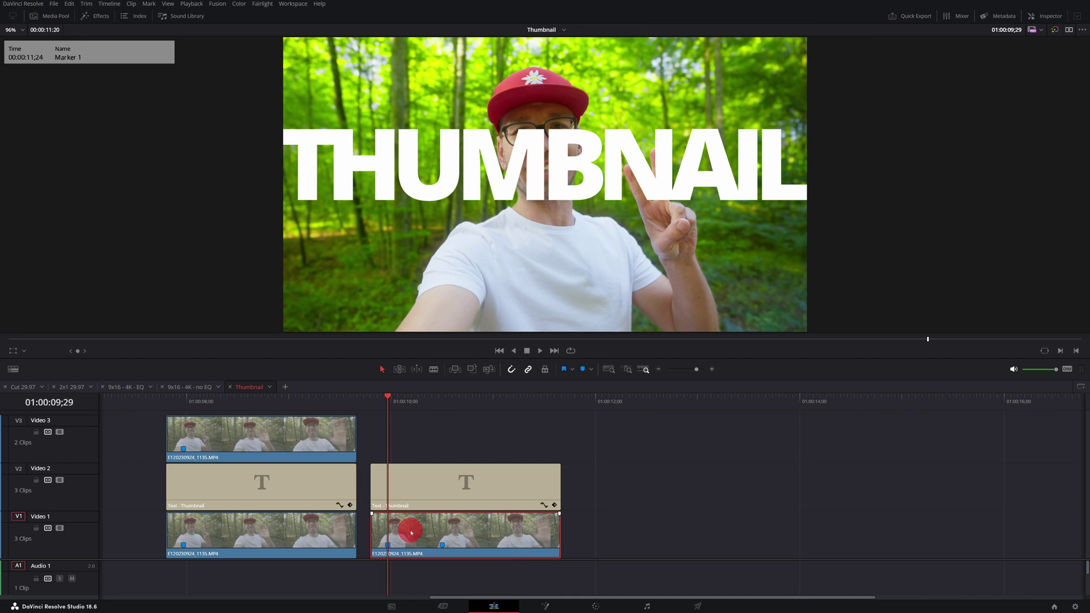
left_click_drag(418, 536, 431, 440)
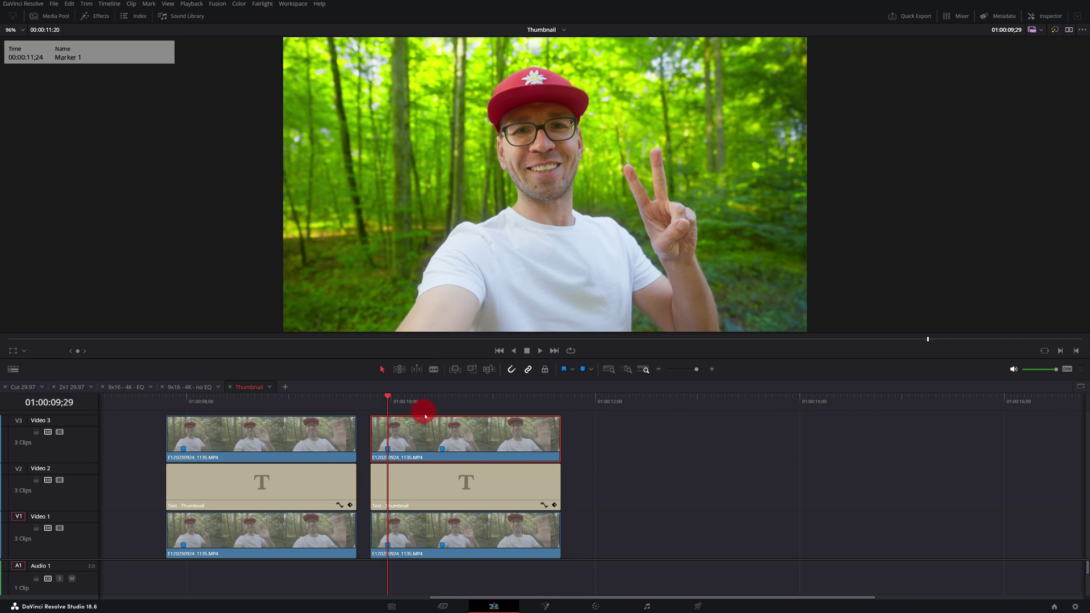
Select the right-hand clips on Video 1 and Video 3 for colour grading
left_click(407, 527)
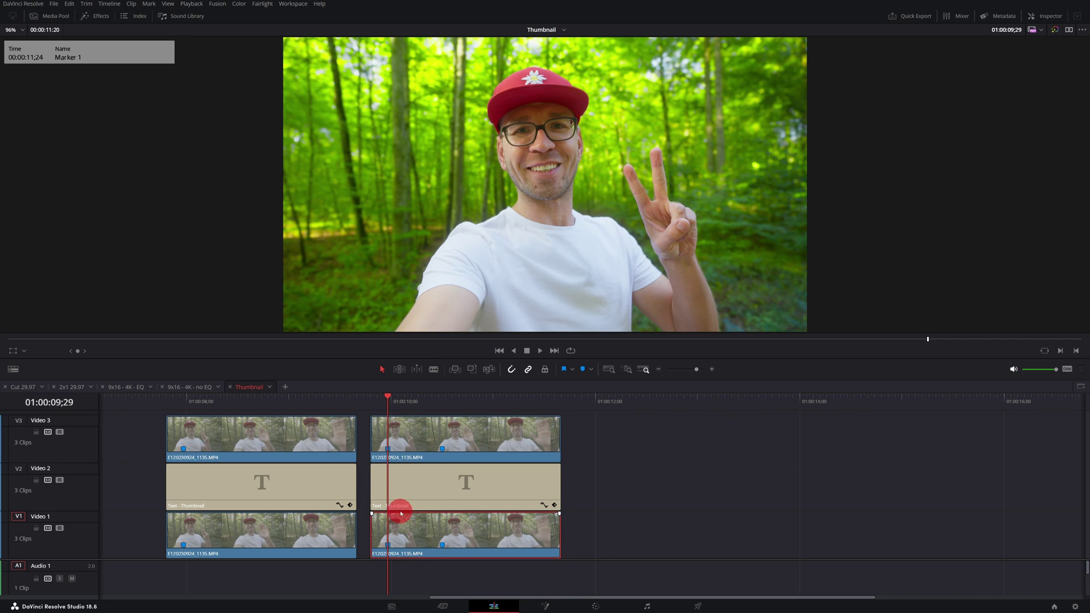
left_click(420, 439)
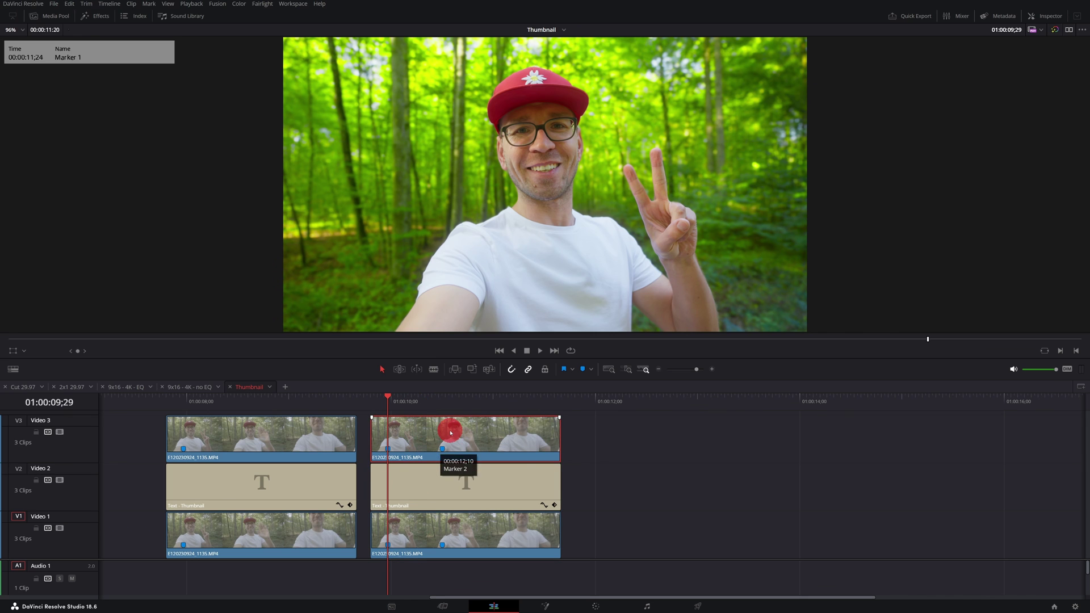
left_click(595, 606)
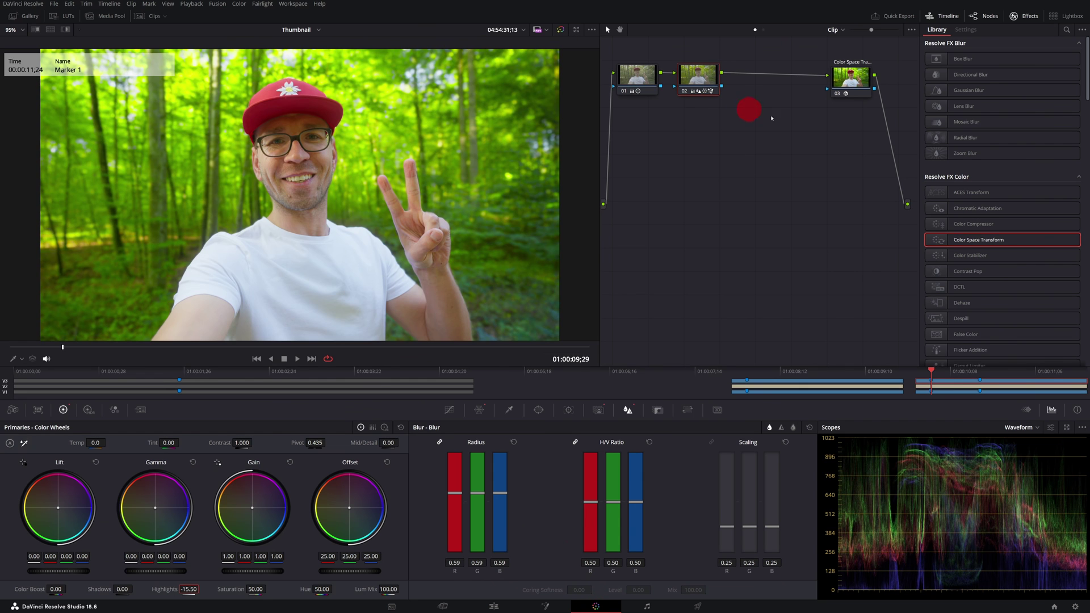
Add serial node 03 after node 02 and place it ahead of the Color Space Transform
left_click_drag(846, 78, 860, 209)
left_click(681, 74)
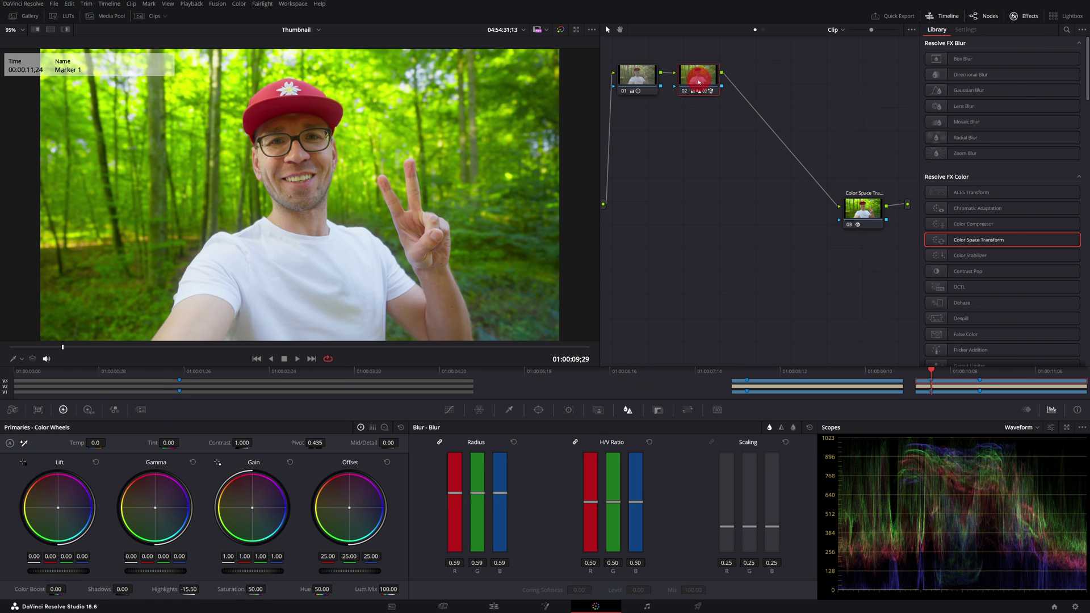
key("alt+s")
left_click(756, 80)
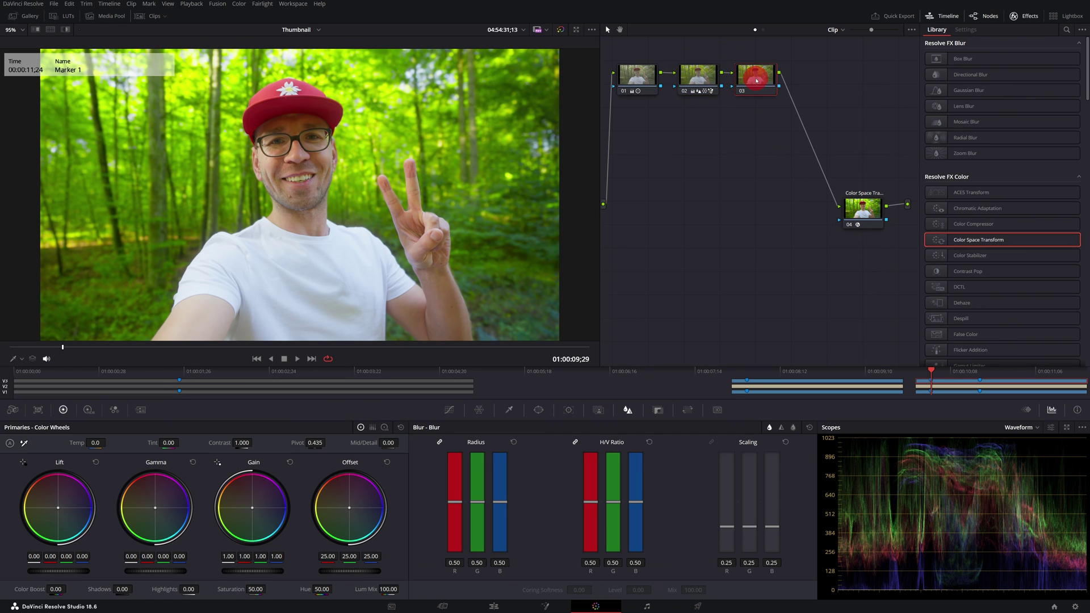
left_click_drag(756, 80, 641, 207)
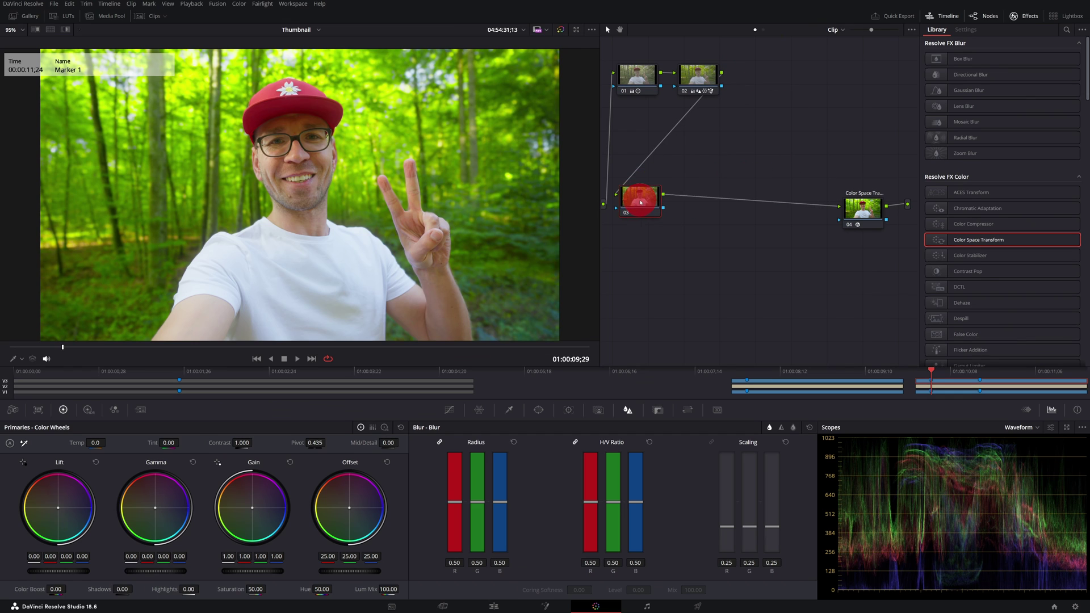
left_click(646, 228)
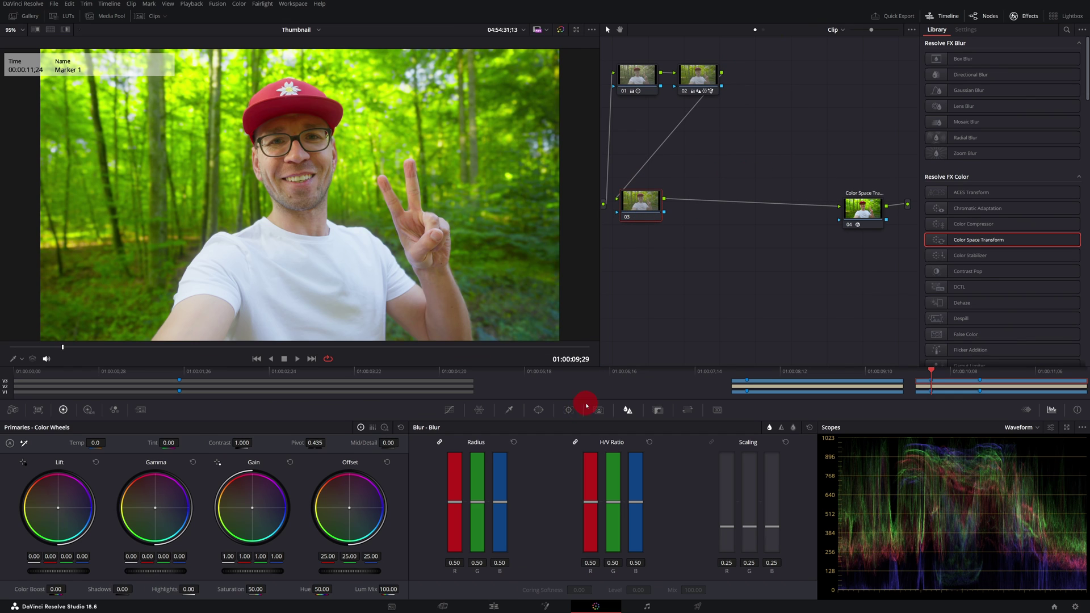
left_click(598, 409)
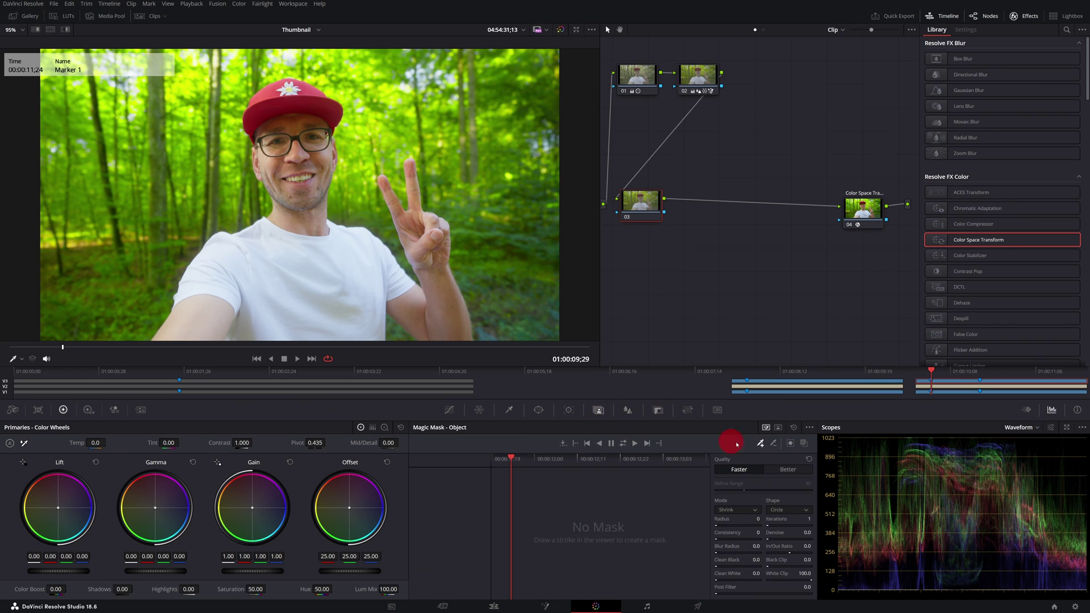
Paint a Person magic mask stroke over the man at Better quality and check coverage with the overlay
left_click(778, 427)
left_click_drag(291, 104, 418, 188)
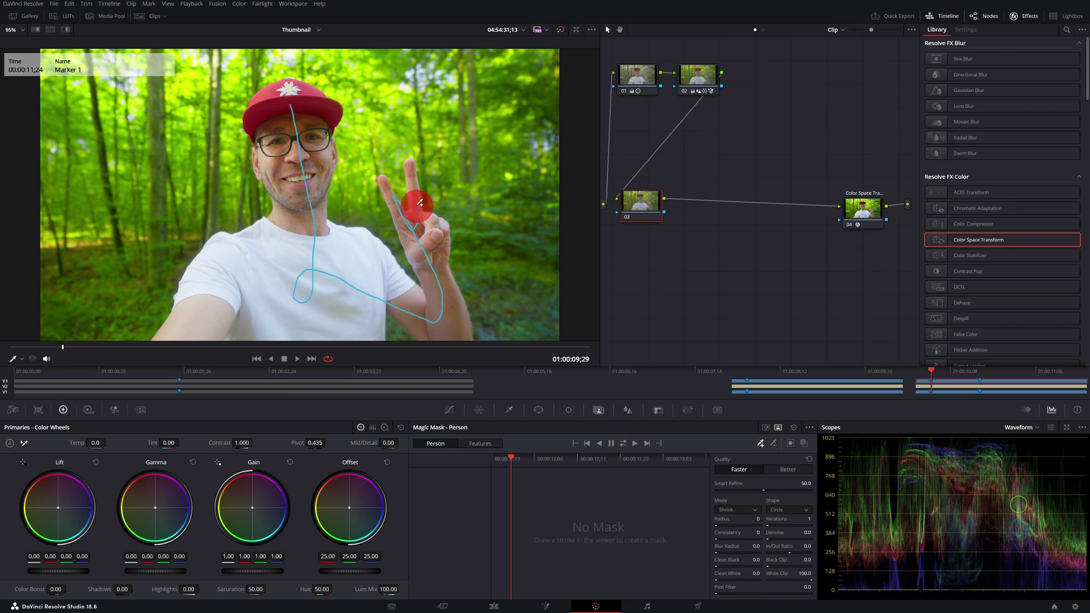
left_click(563, 531)
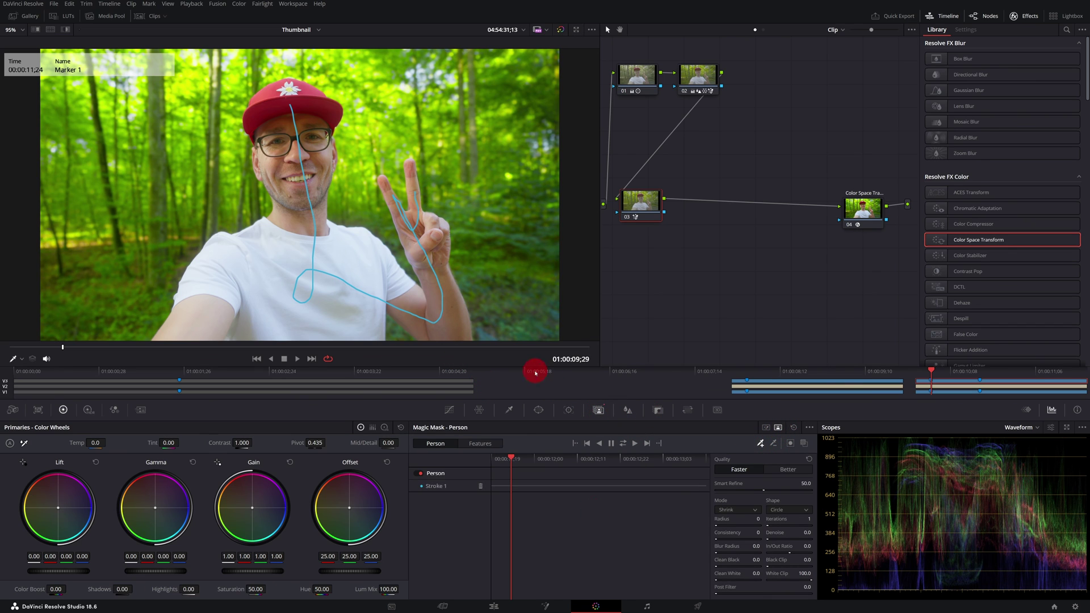
left_click(789, 469)
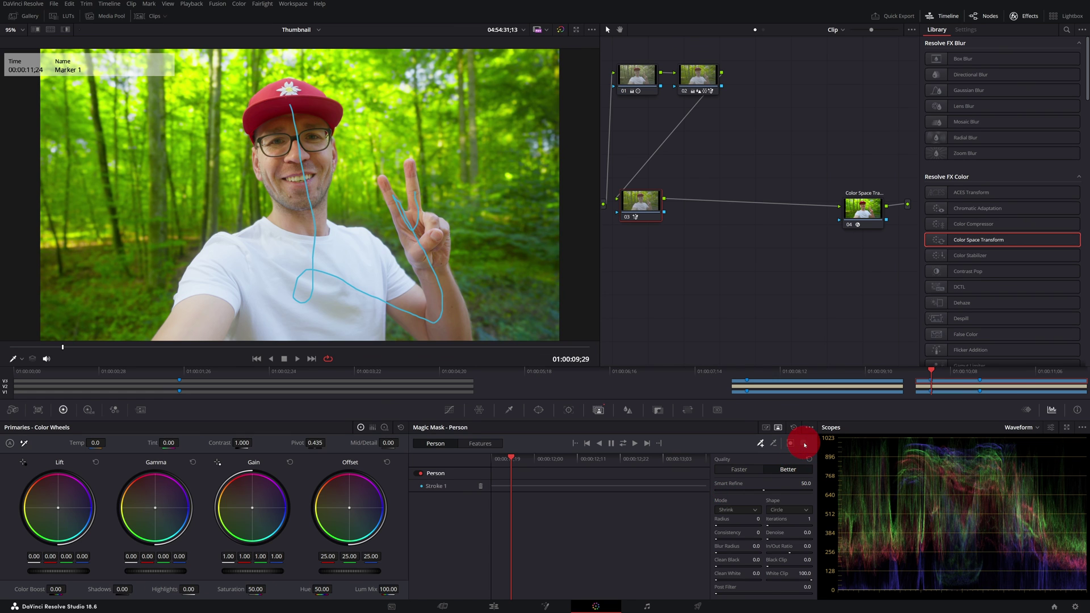
left_click(804, 443)
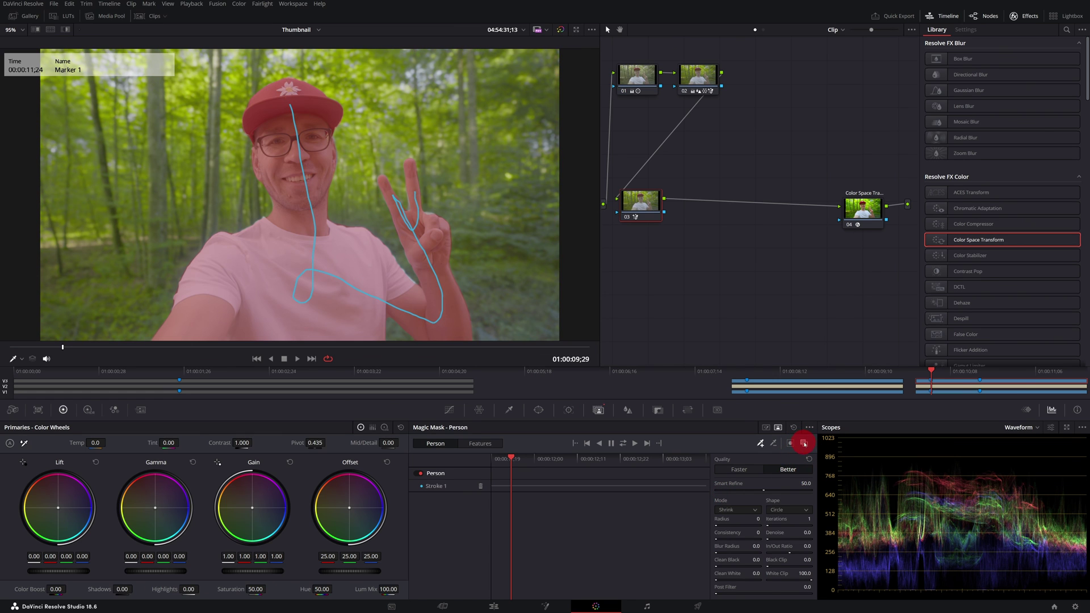
left_click(803, 443)
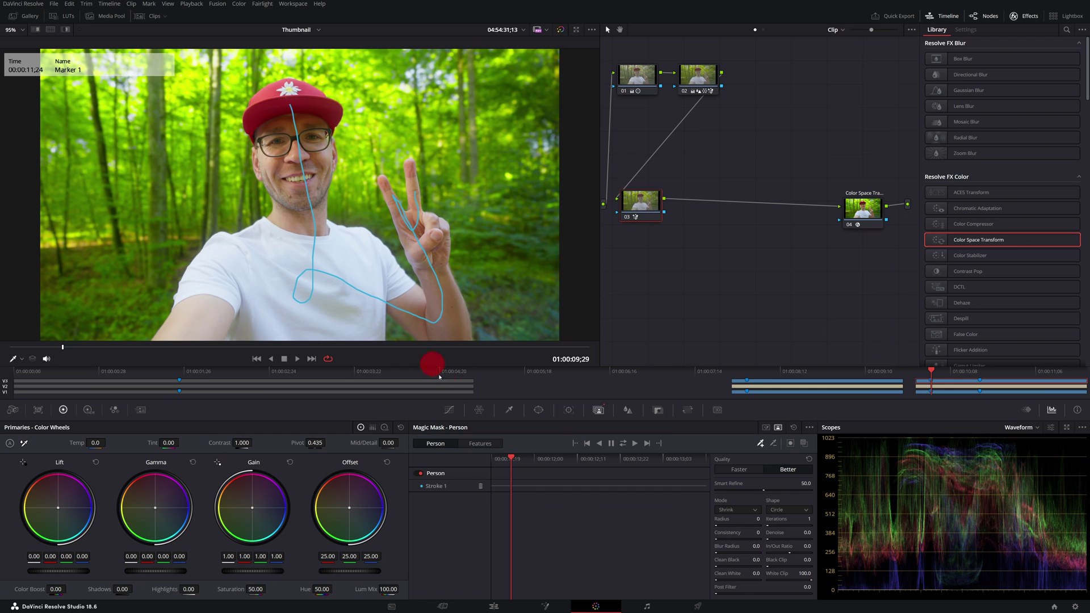
left_click(541, 411)
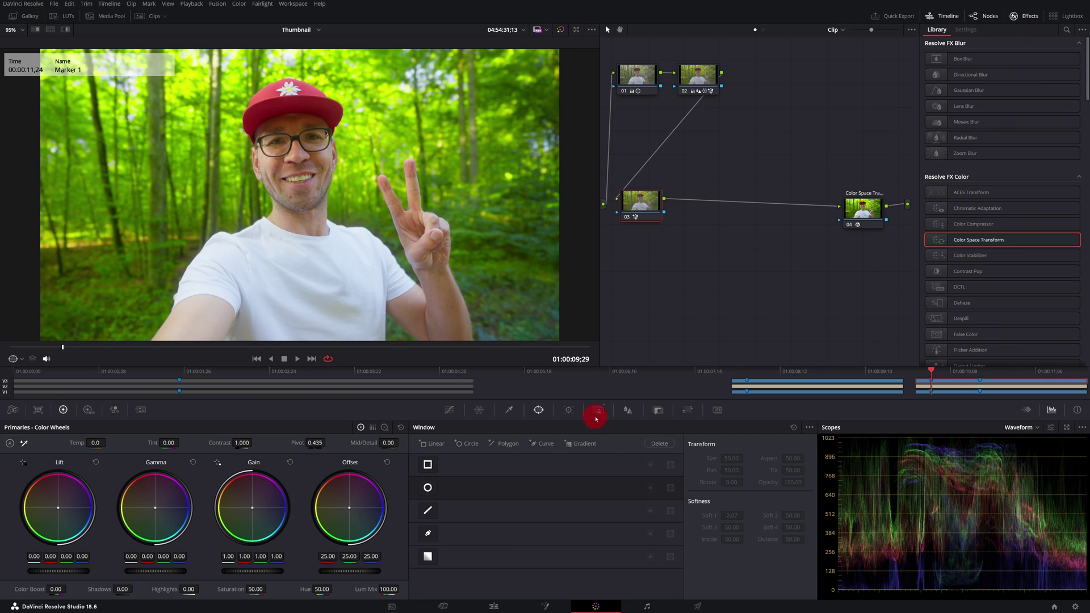
left_click(596, 410)
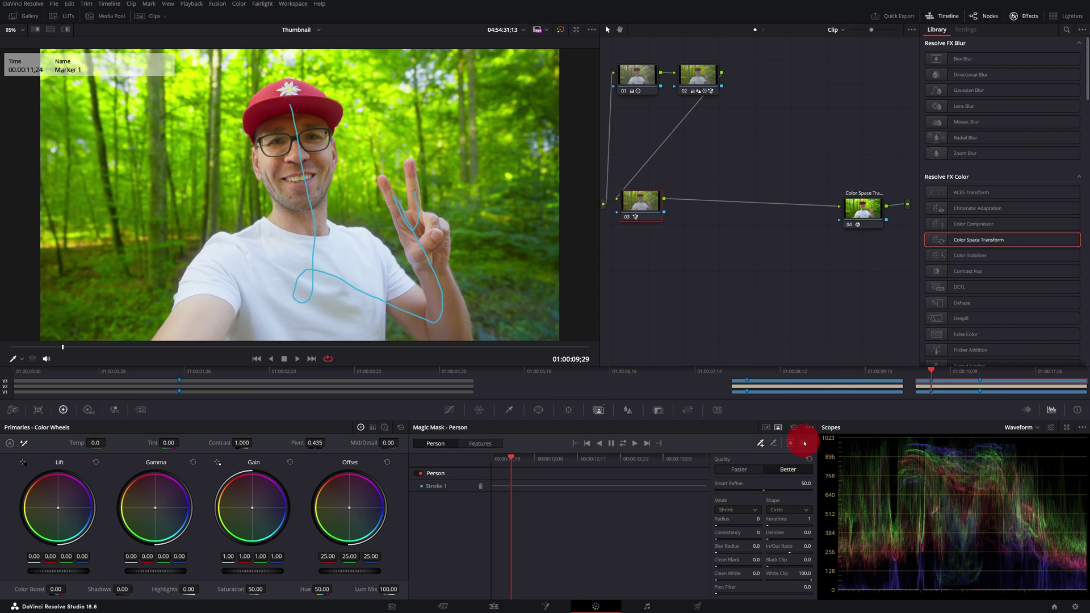
left_click(804, 443)
left_click(803, 442)
right_click(726, 224)
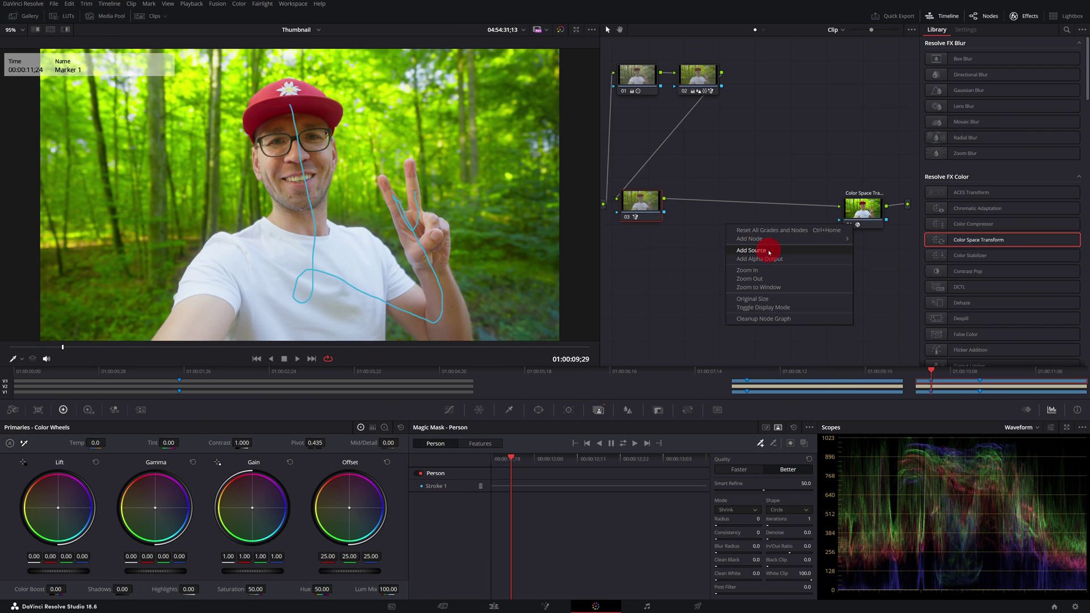
Add an alpha output and connect node 03's key to it, putting the title behind the man
left_click(798, 259)
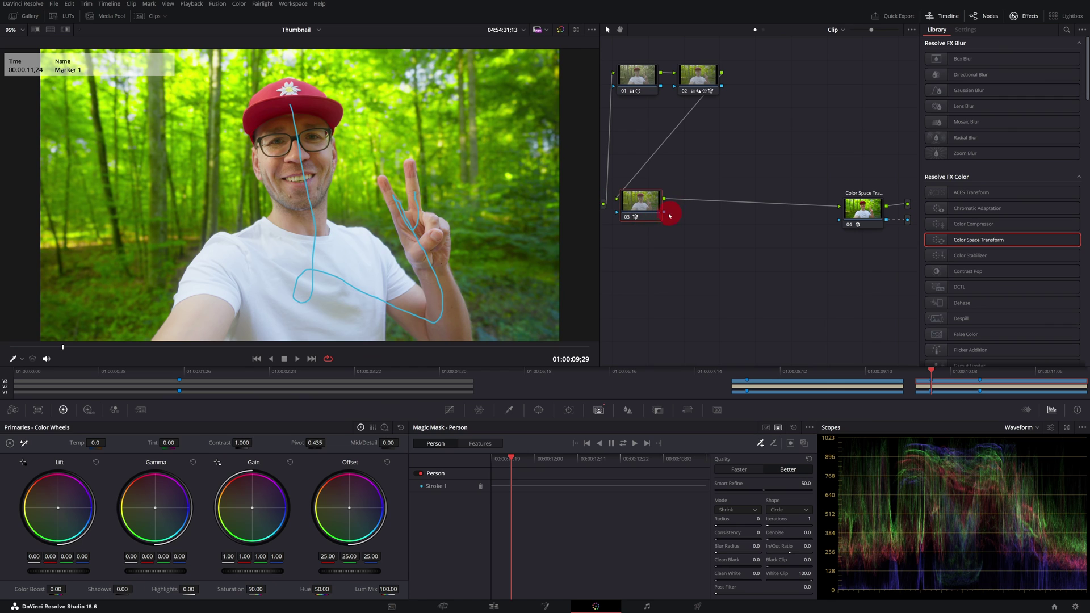
left_click_drag(794, 222, 846, 223)
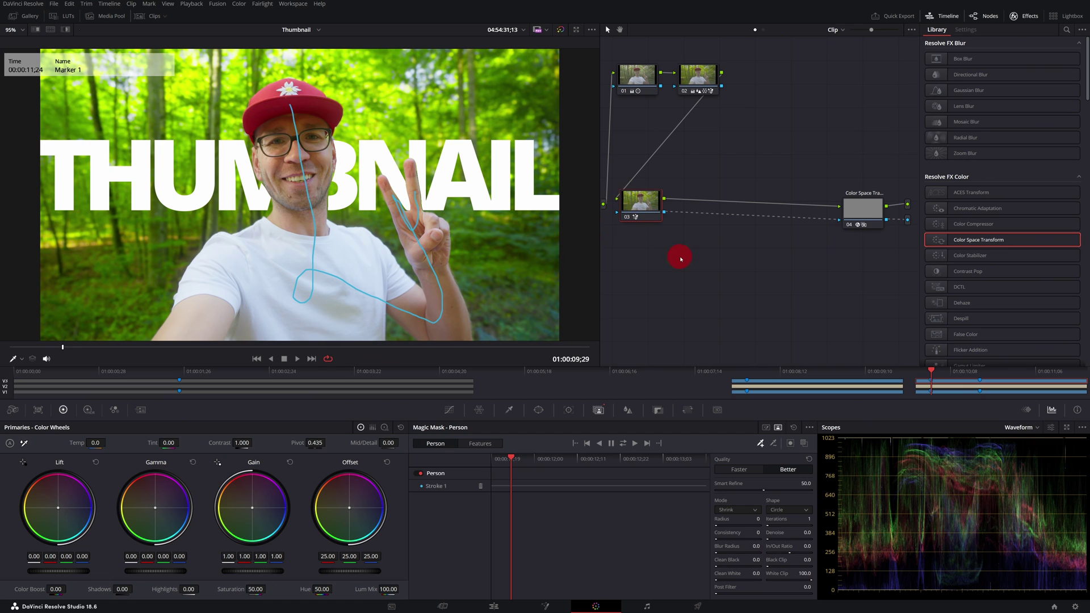
key("ctrl+equal")
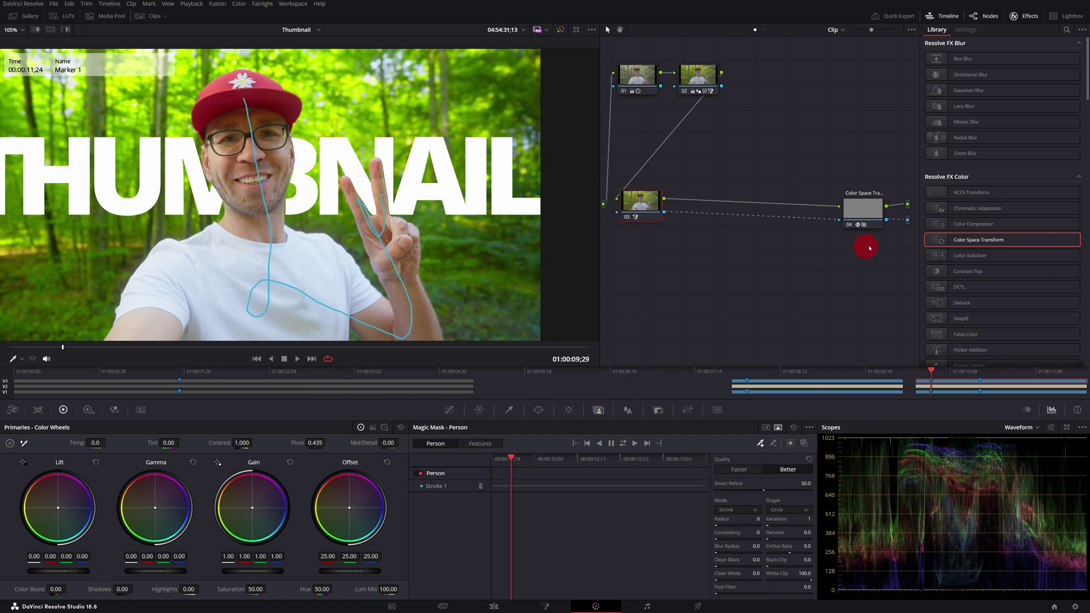
left_click(910, 225)
left_click(803, 443)
left_click(804, 445)
scroll(442, 167, "up", 3)
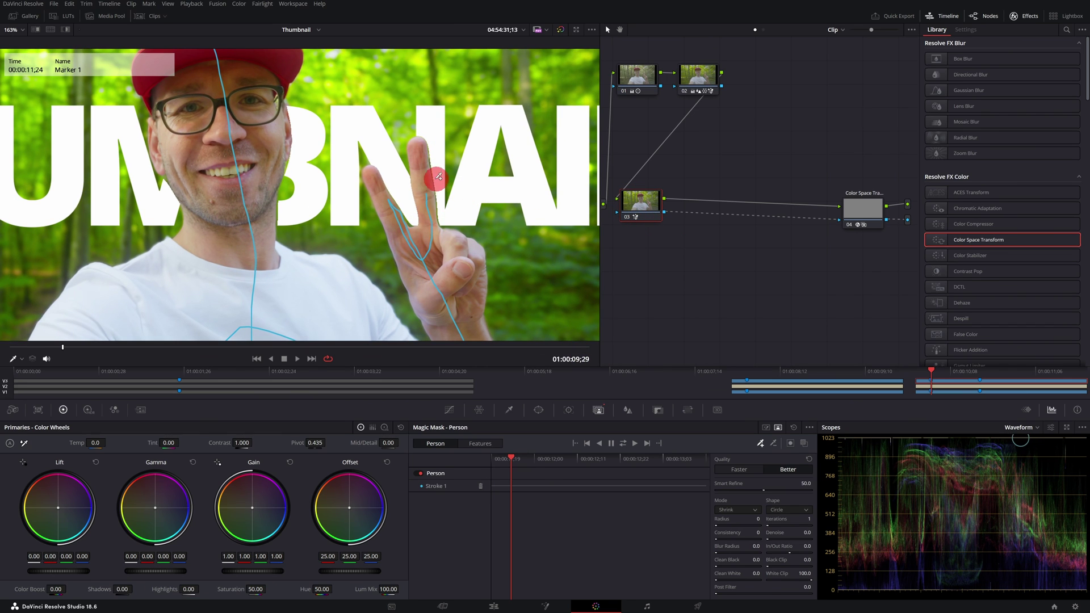
scroll(434, 210, "down", 3)
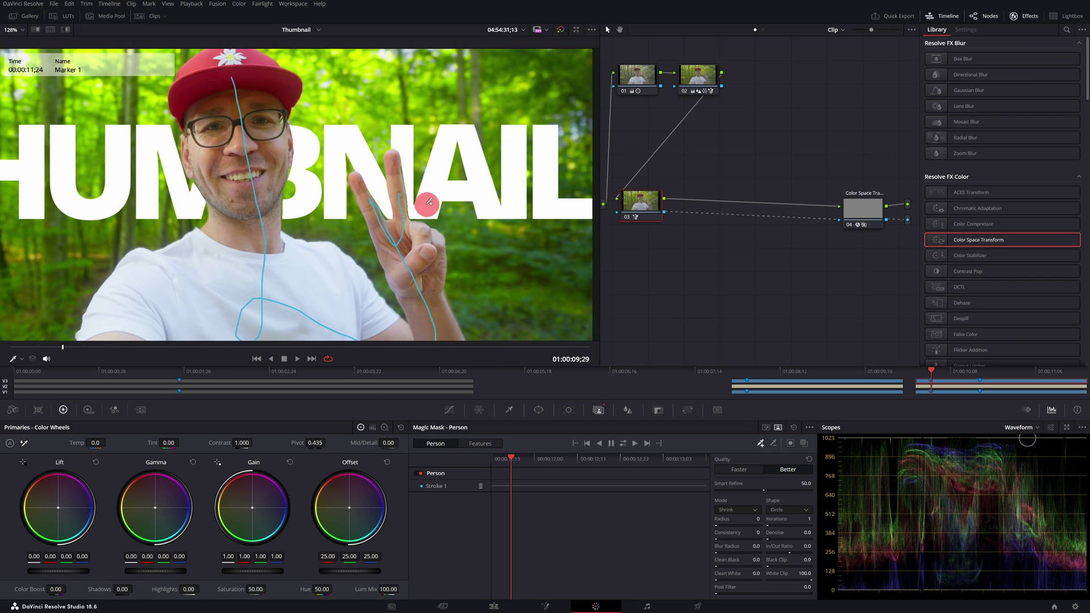
left_click(494, 606)
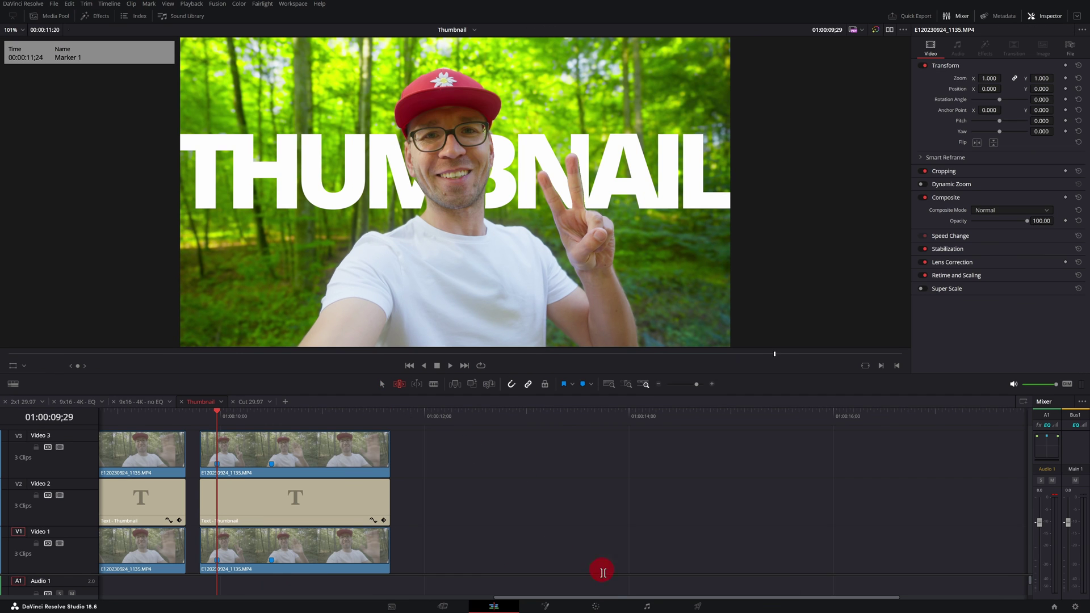
left_click(597, 607)
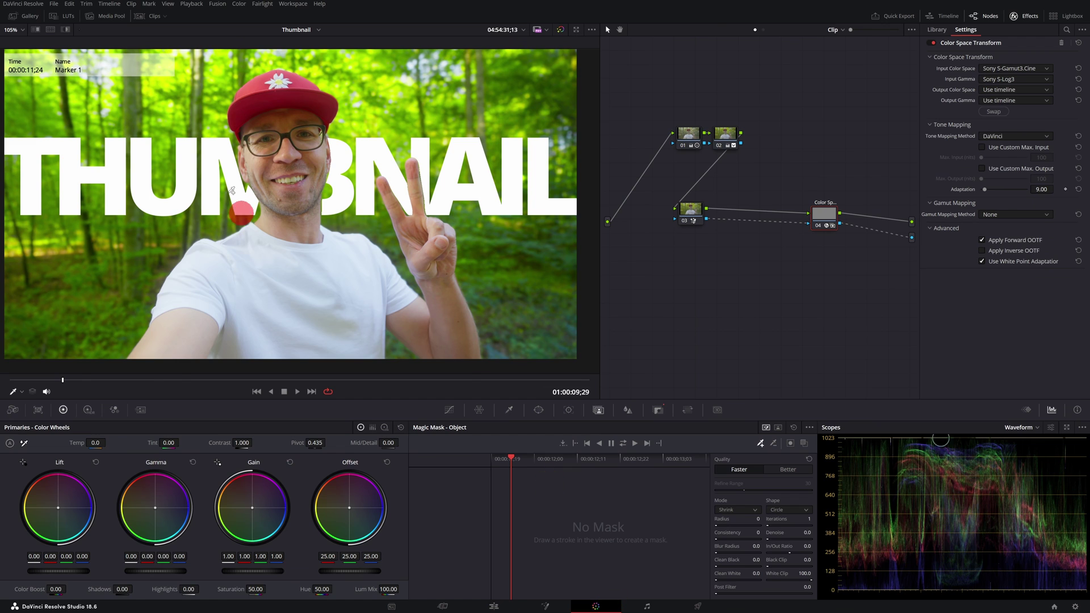
Grab the composited THUMBNAIL frame as a new still in the Gallery
left_click(31, 18)
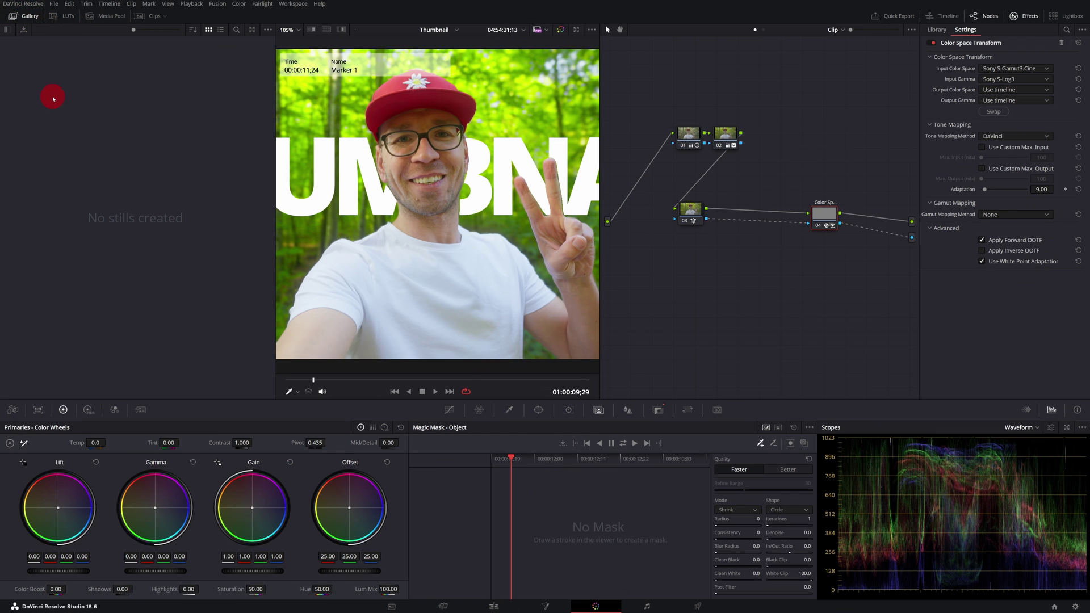
right_click(379, 161)
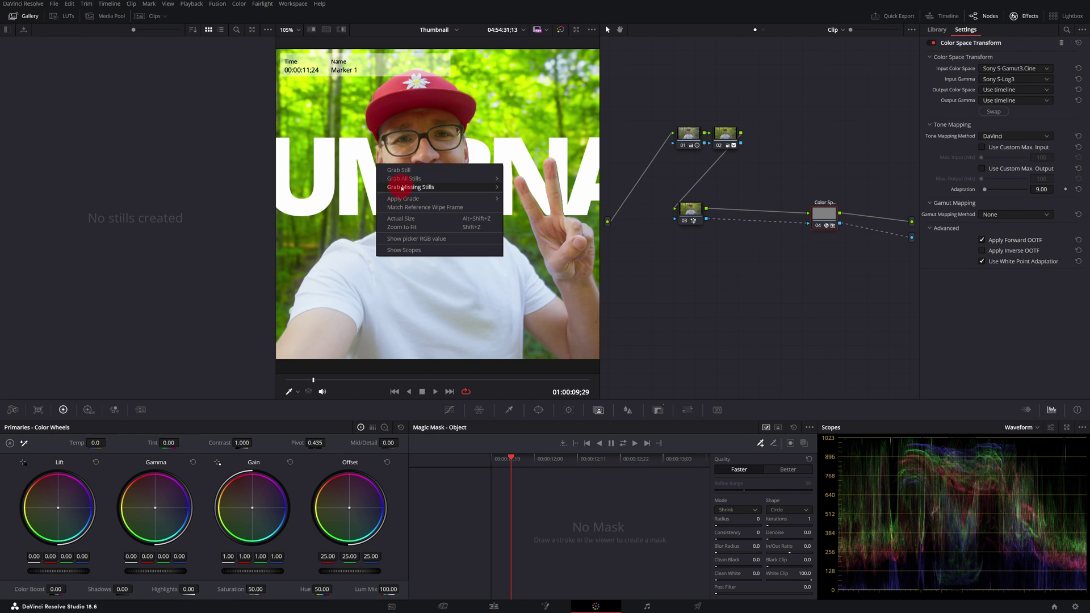
left_click(397, 169)
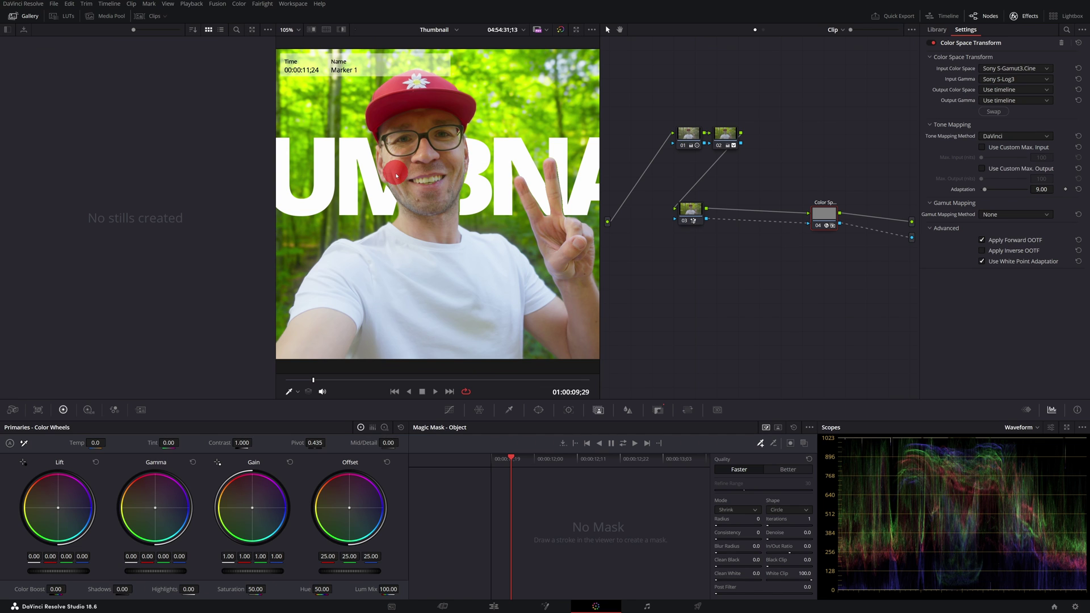
right_click(37, 60)
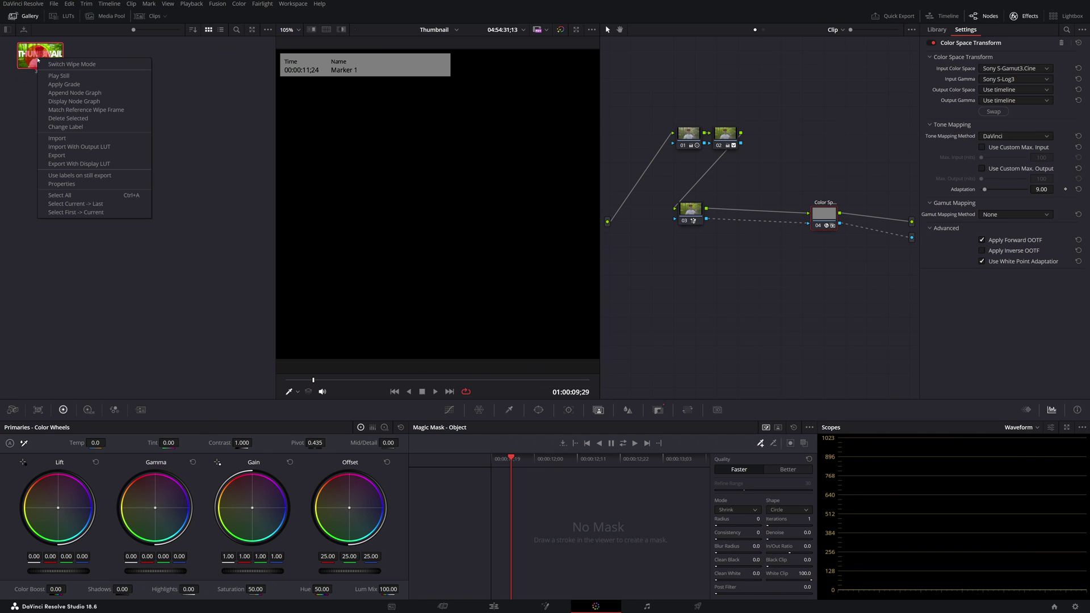